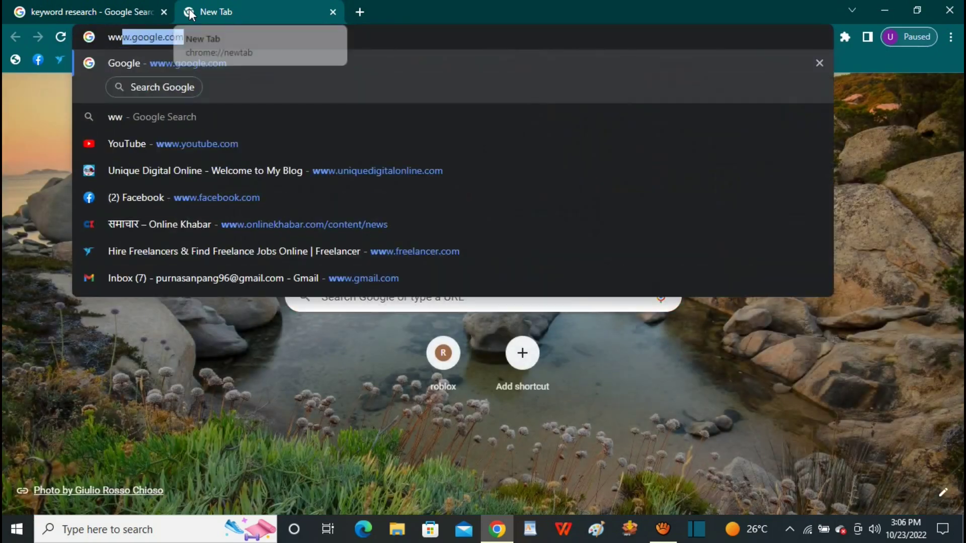
text(w.you)
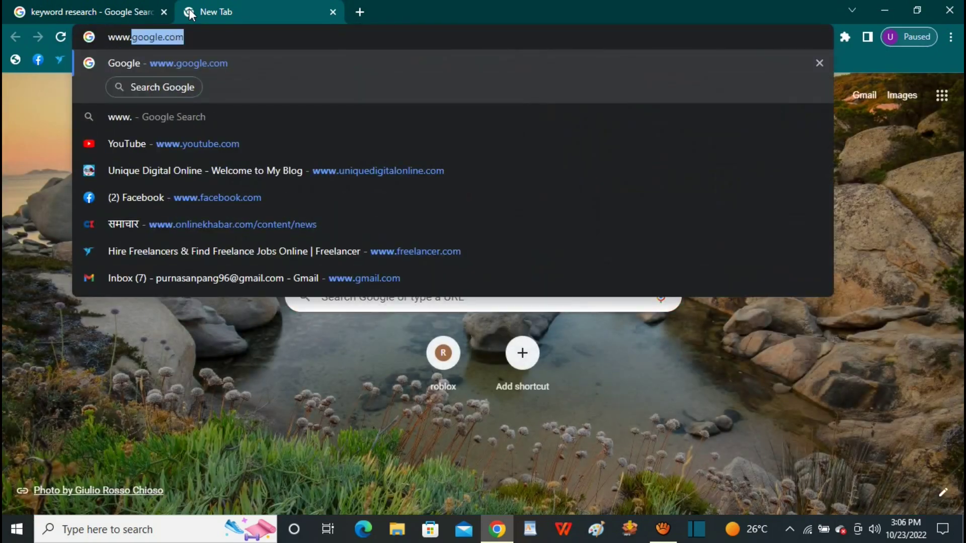
text(tube.)
key(Return)
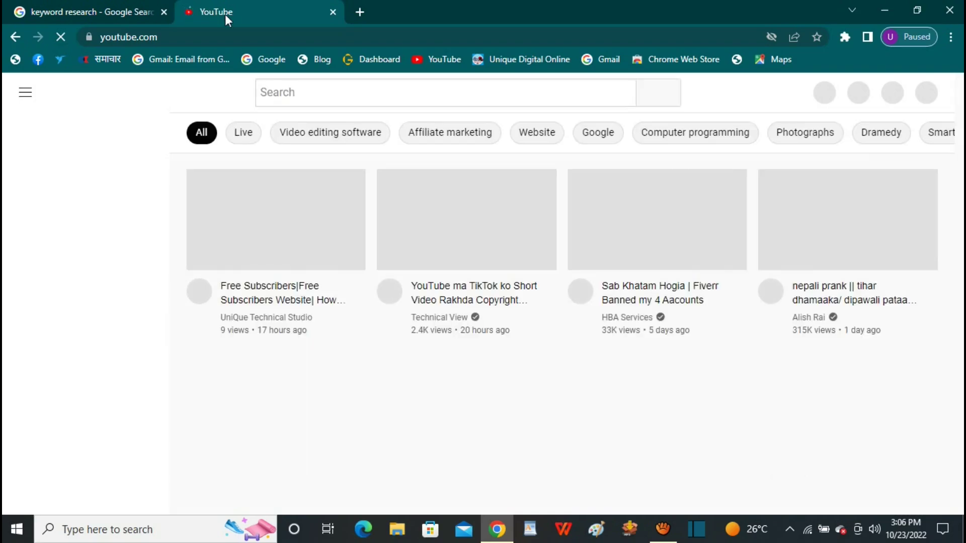
click(295, 94)
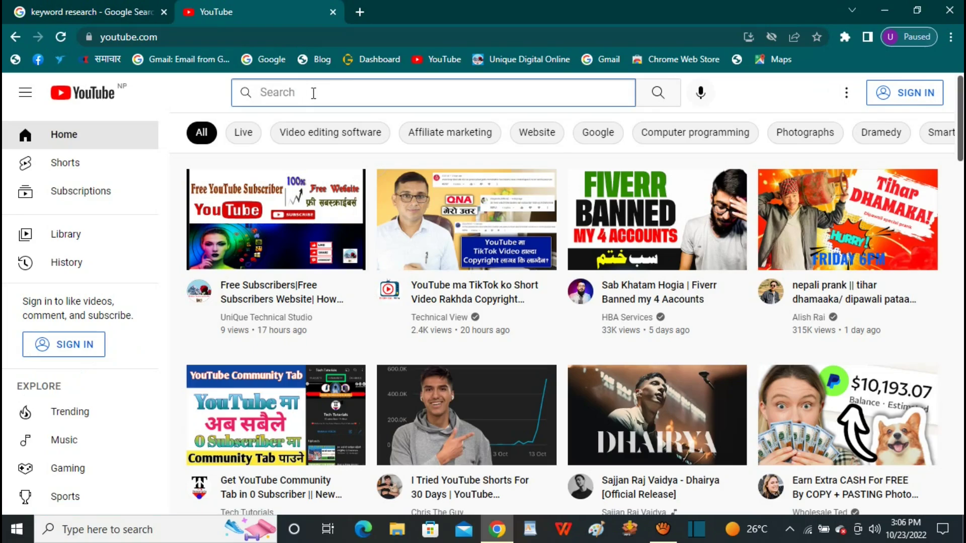
text(yo)
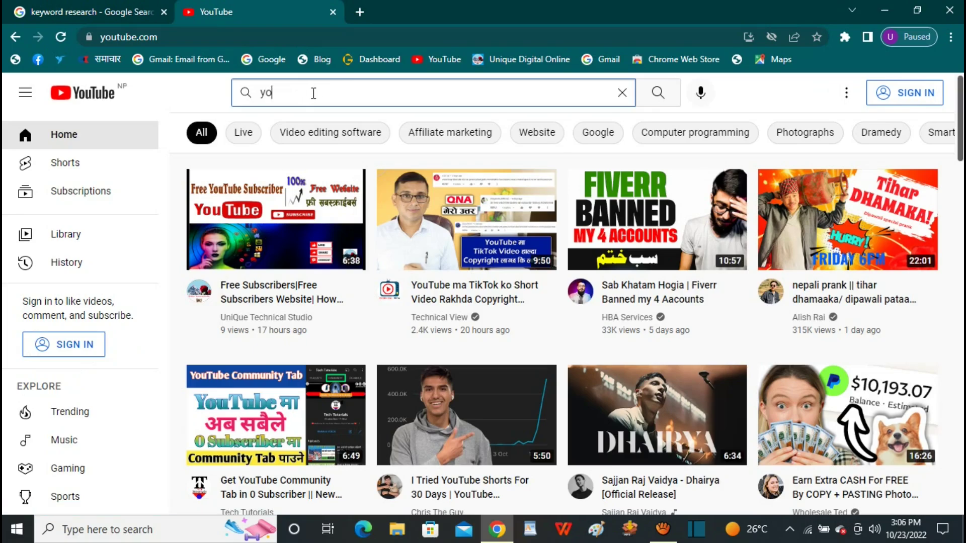
text(utube)
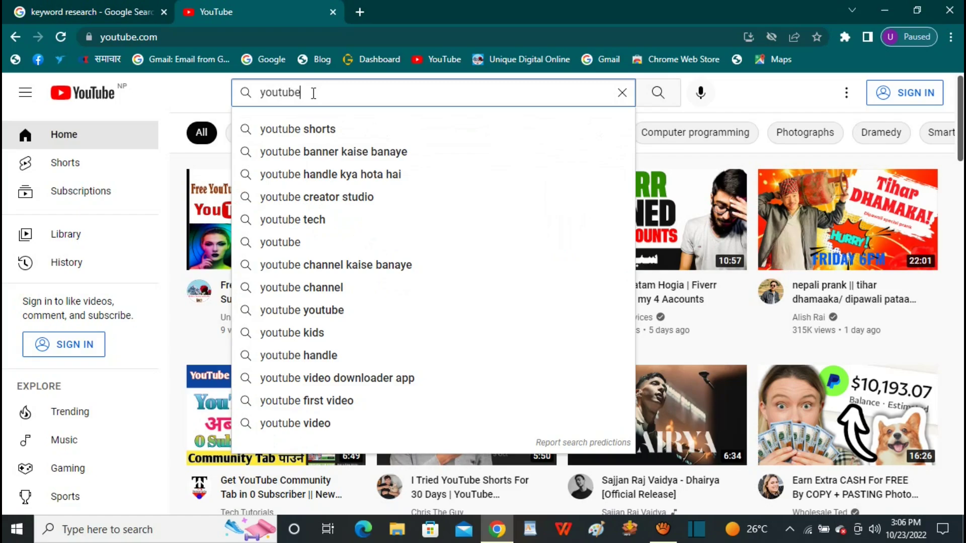
text( subs)
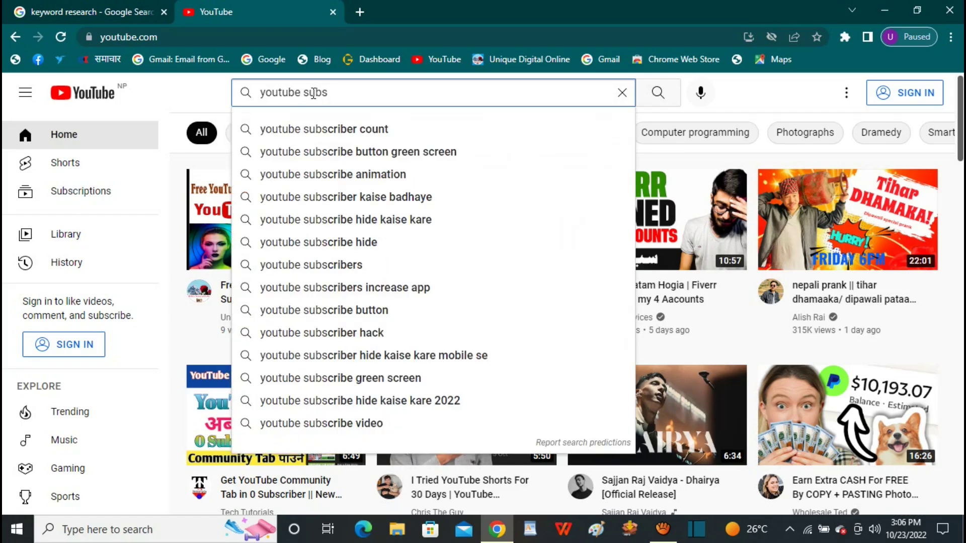
text(criber)
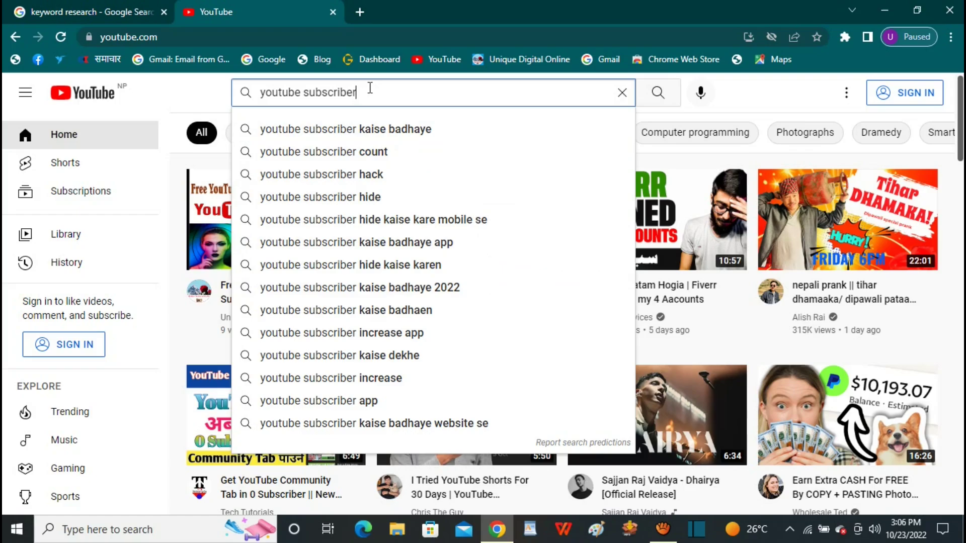
key(BackSpace)
key(BackSpace)
key(BackSpace)
key(BackSpace)
key(BackSpace)
key(BackSpace)
key(BackSpace)
key(BackSpace)
key(BackSpace)
key(BackSpace)
key(BackSpace)
key(BackSpace)
key(BackSpace)
key(BackSpace)
key(BackSpace)
key(BackSpace)
key(BackSpace)
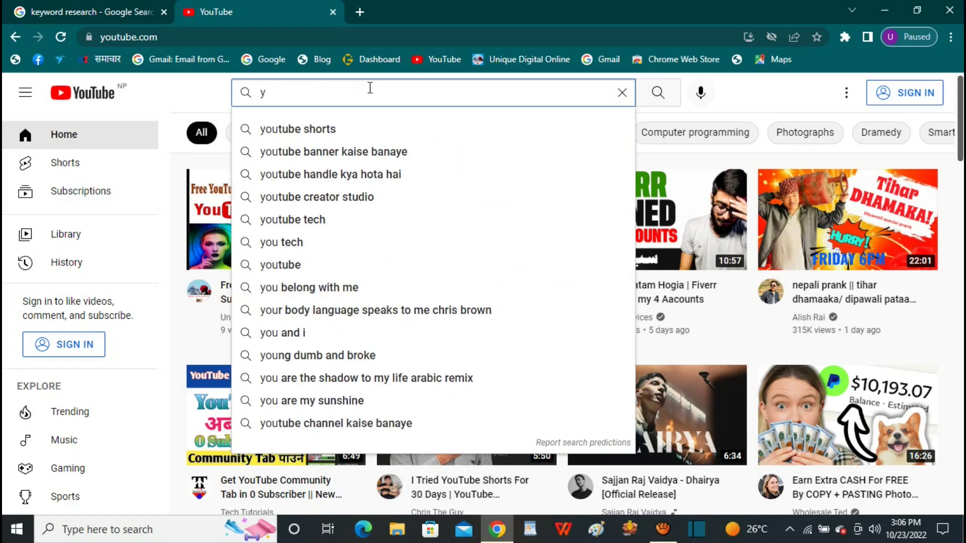
Replace the search with 'how to get subscriber' to view its suggestions.
key(BackSpace)
text(how to)
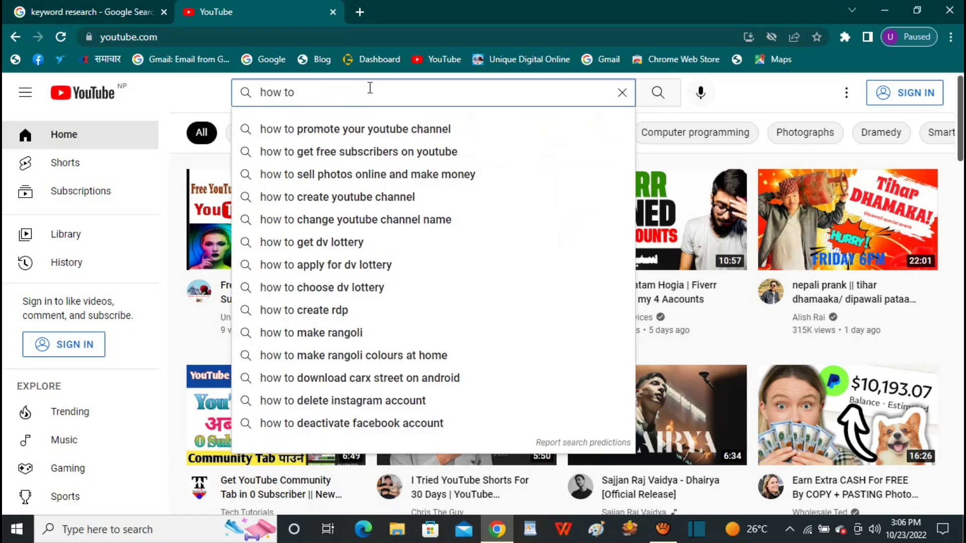
text( get)
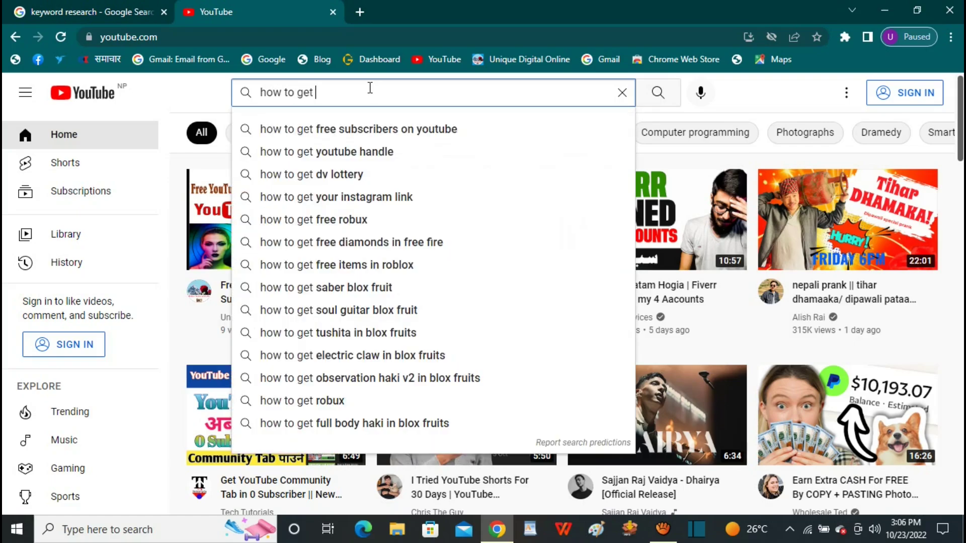
text( subscriber)
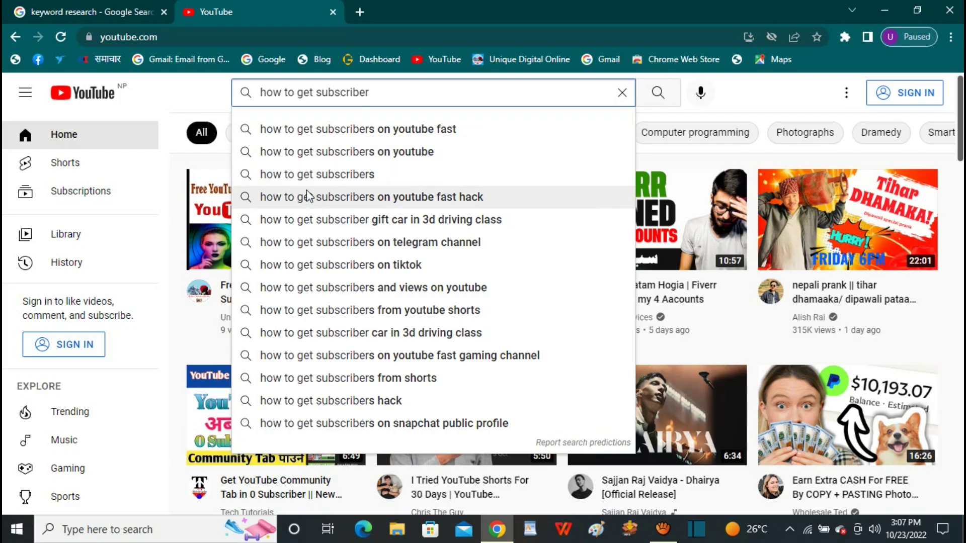
click(318, 93)
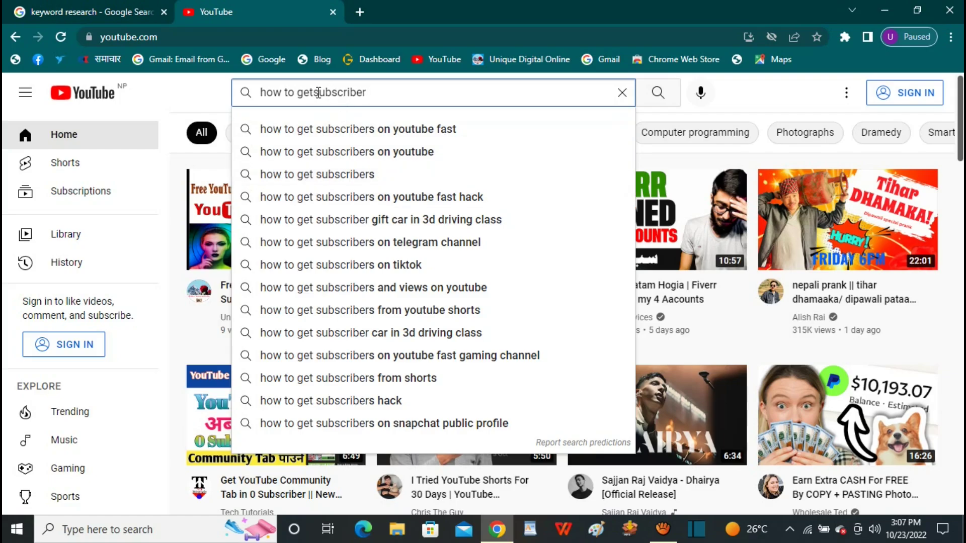
key(BackSpace)
key(BackSpace)
key(BackSpace)
key(BackSpace)
key(BackSpace)
key(BackSpace)
key(BackSpace)
key(BackSpace)
key(BackSpace)
key(BackSpace)
key(BackSpace)
text(Free)
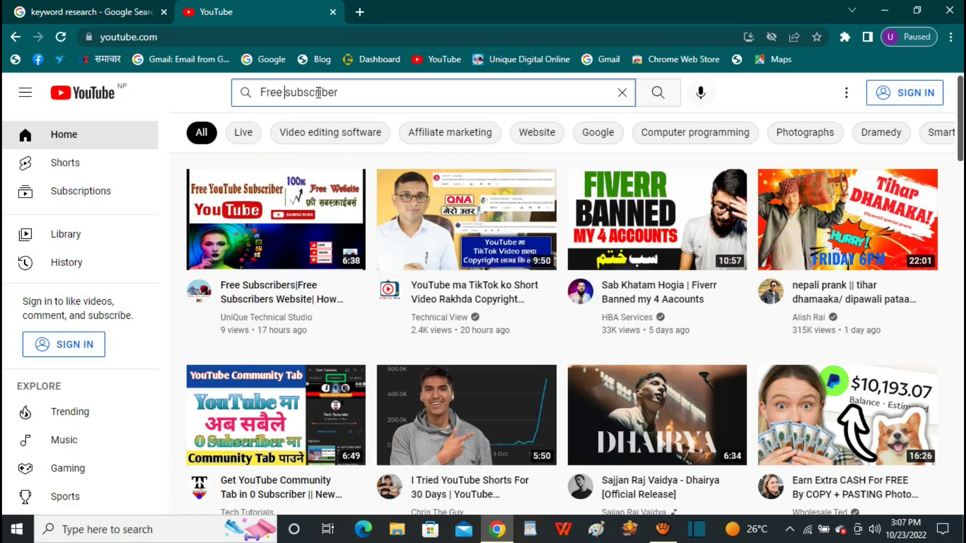
click(340, 93)
text(s)
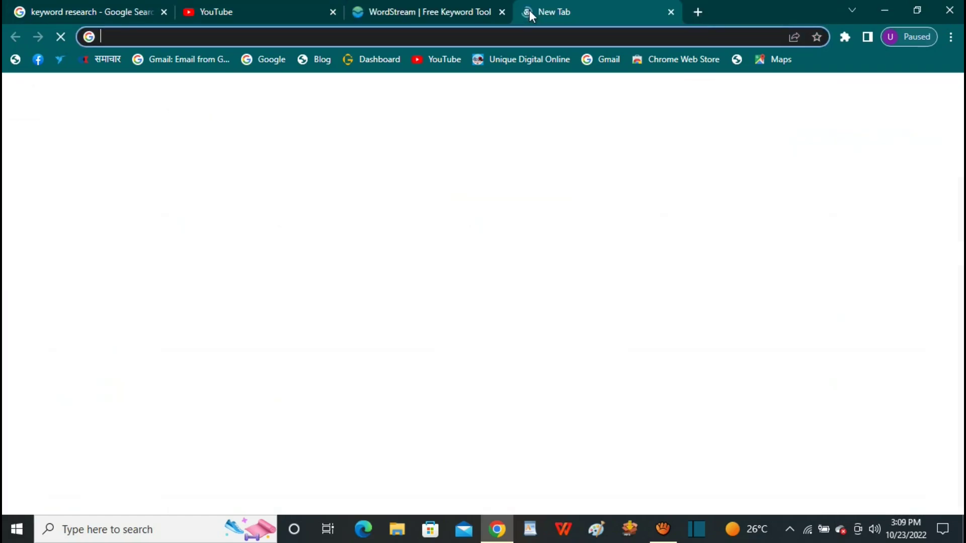
text(w)
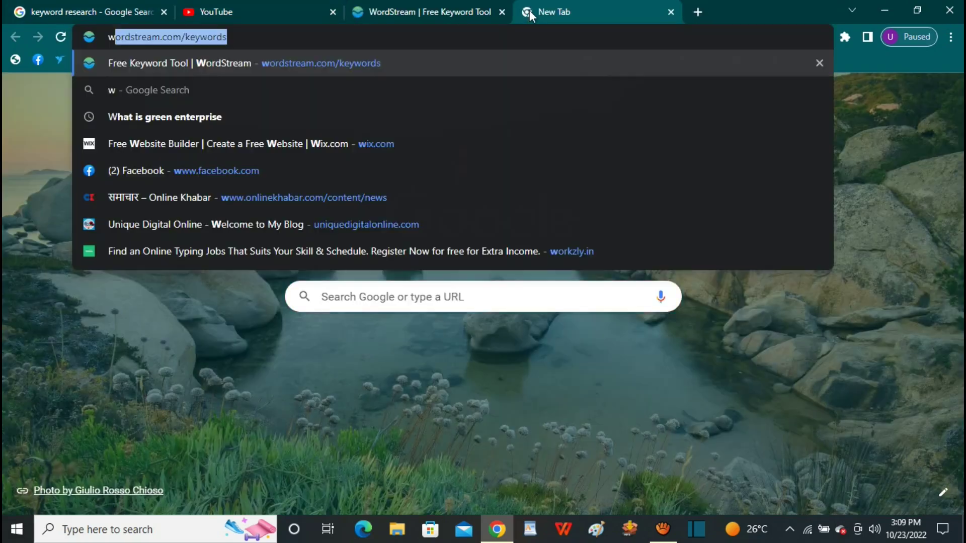
text(ww.vidi)
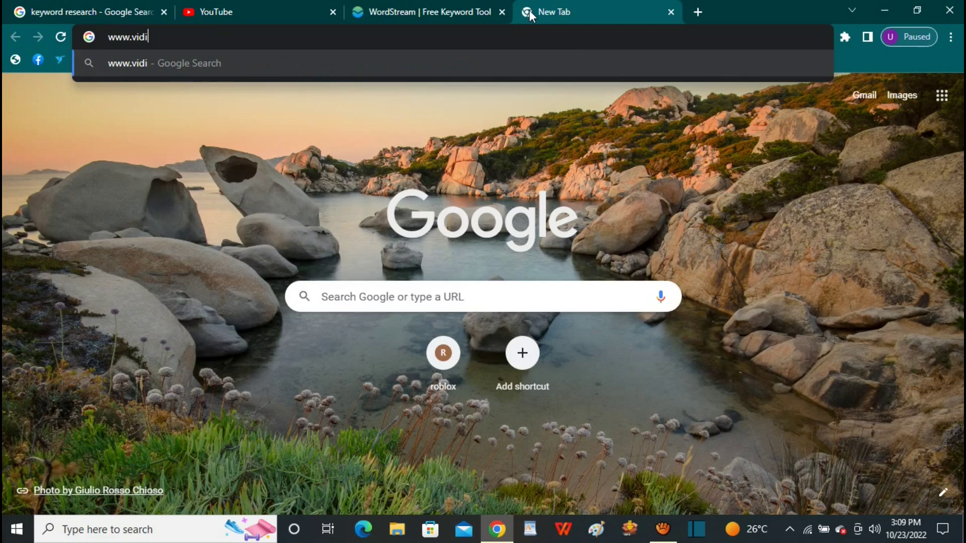
text(q)
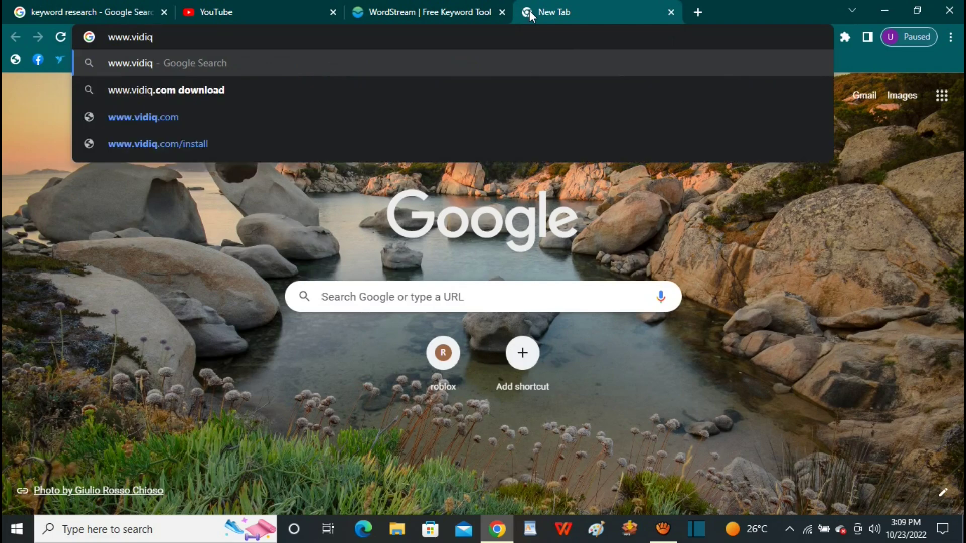
text(.com)
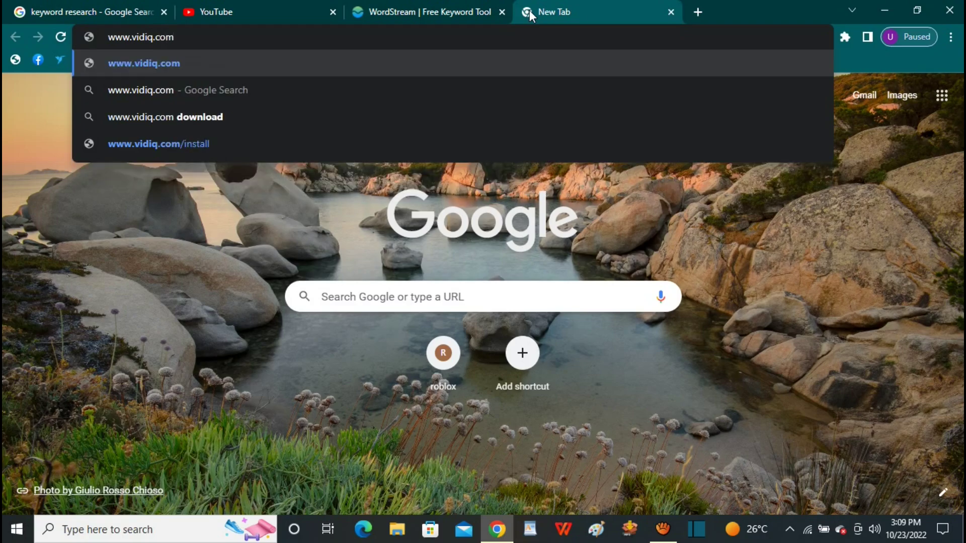
Load vidIQ's home page and start signing up with a Google account.
key(Return)
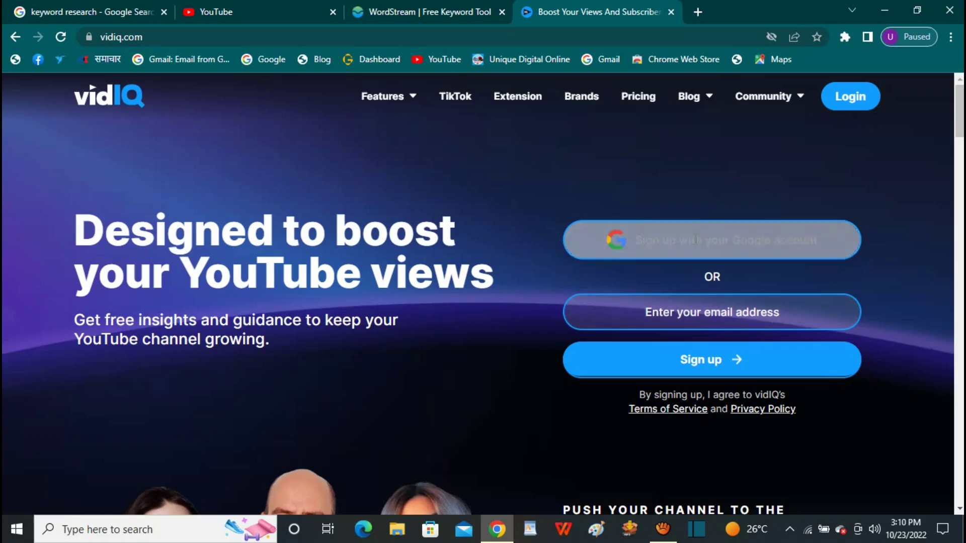
click(686, 253)
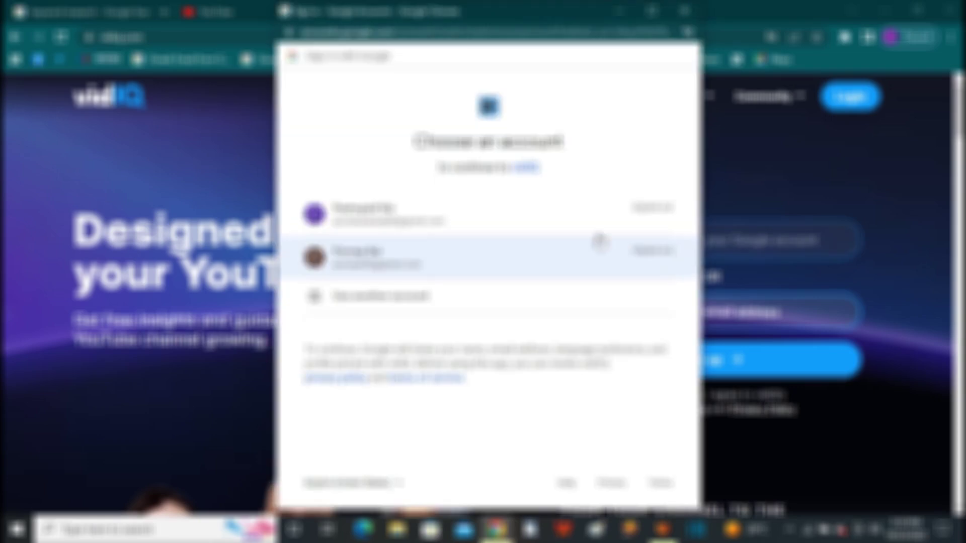
Pick the first Google account and enter its password to sign in to vidIQ.
click(450, 222)
click(450, 221)
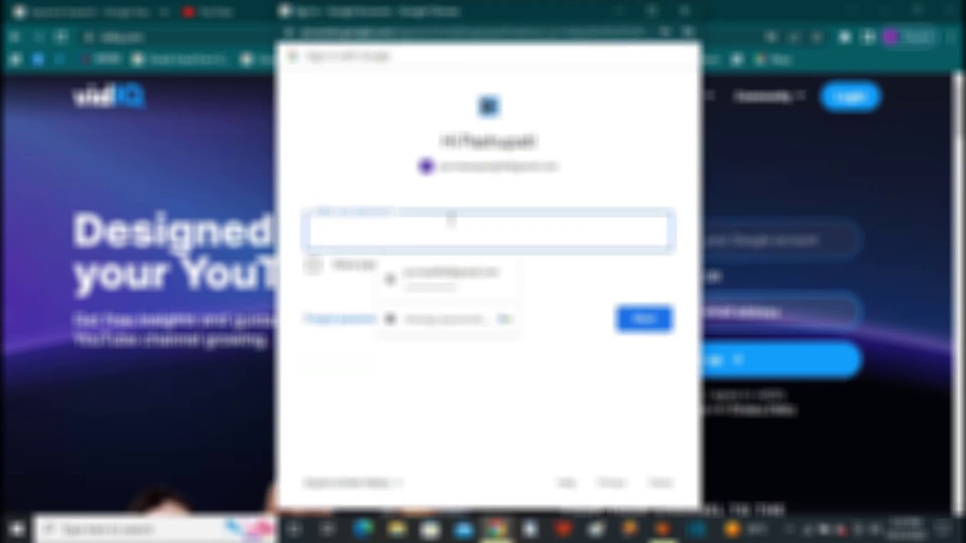
text(•••••••)
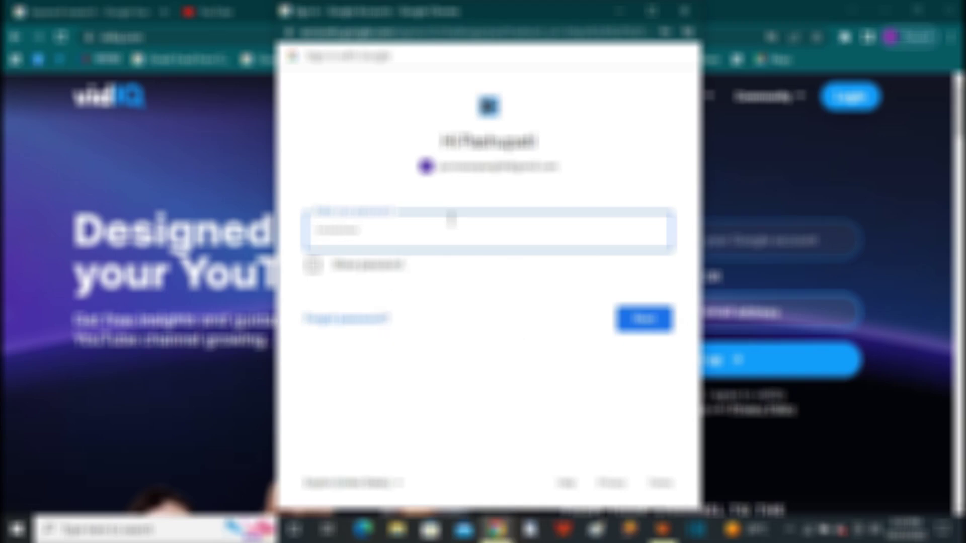
click(649, 319)
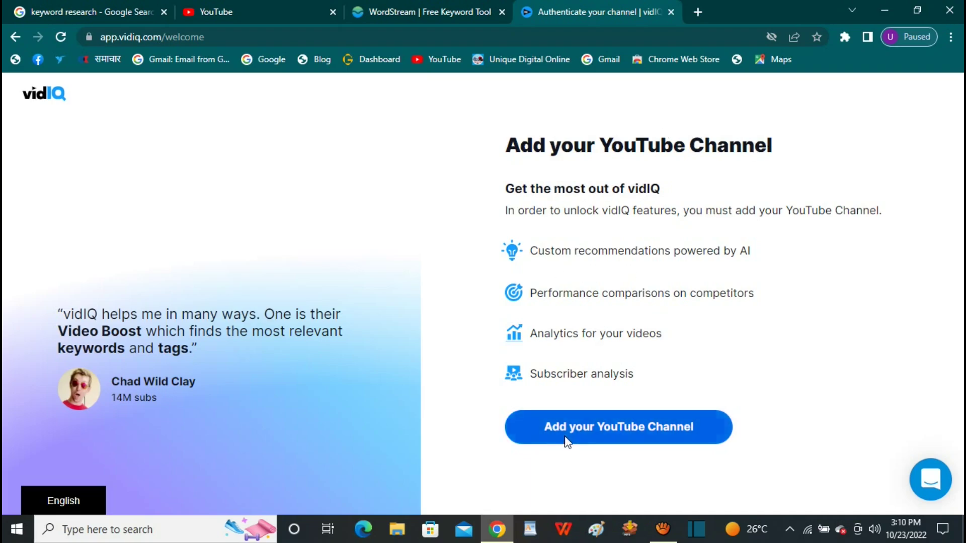
Add the YouTube channel through the first Google account and allow vidIQ access.
click(580, 436)
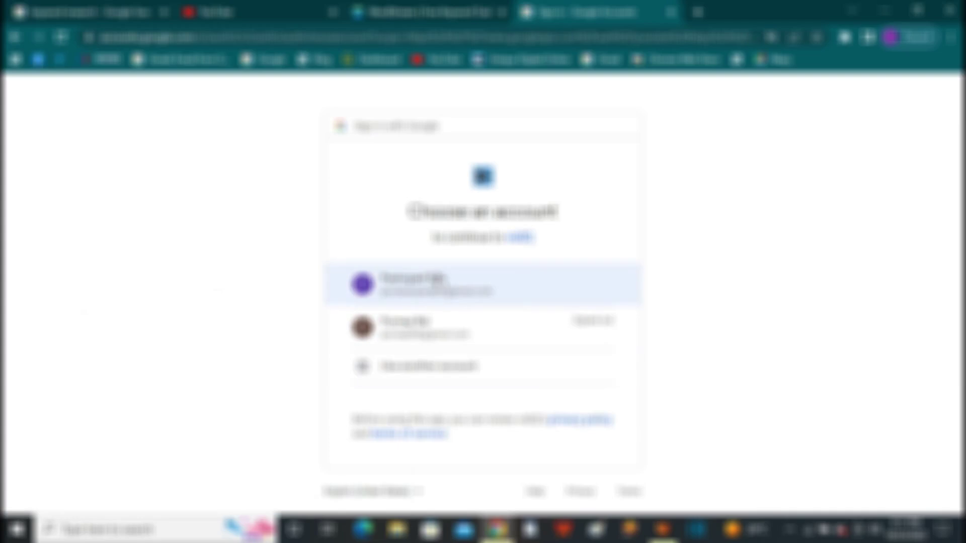
click(423, 291)
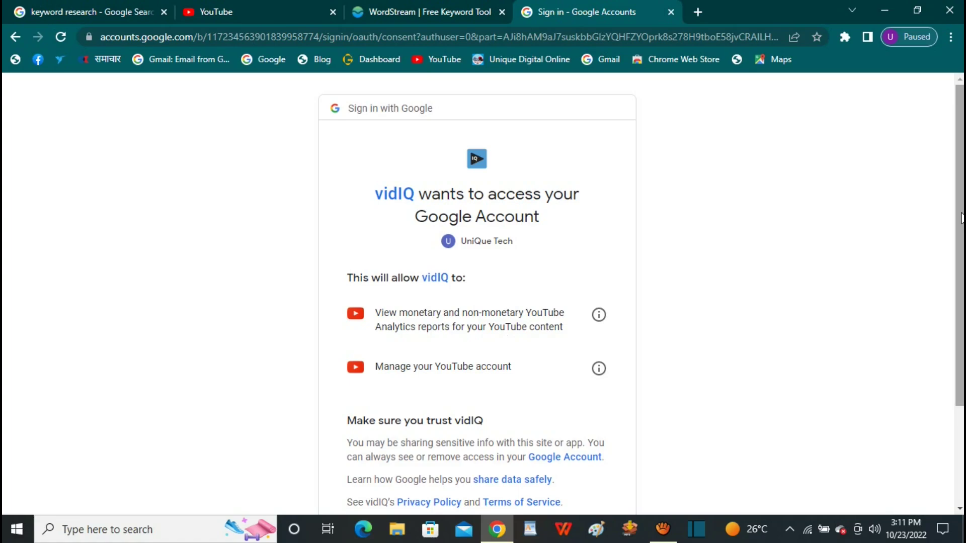
drag(960, 180, 960, 260)
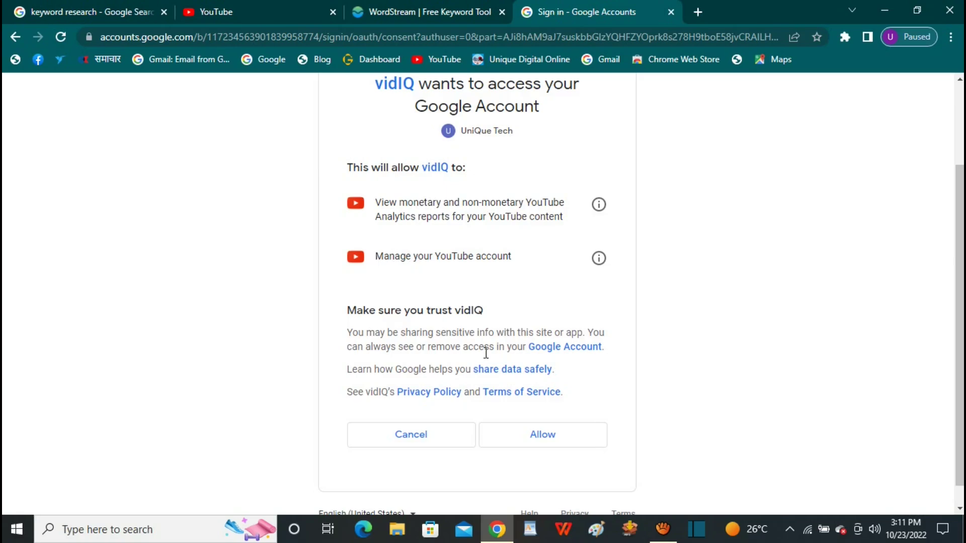
click(541, 434)
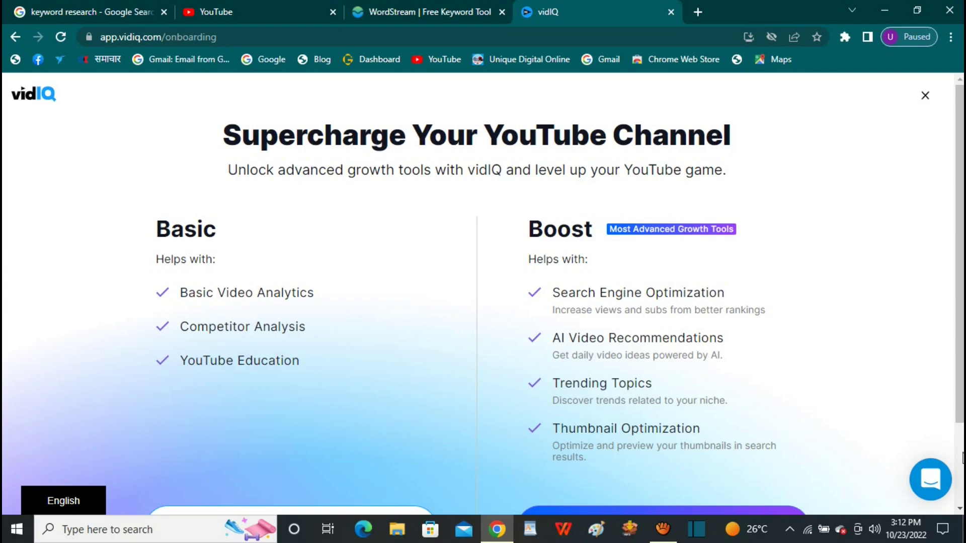
Choose 'Continue to vidIQ' past the upgrade offer and dismiss the welcome modal with 'Get started'.
scroll(814, 441, down, 2)
click(312, 426)
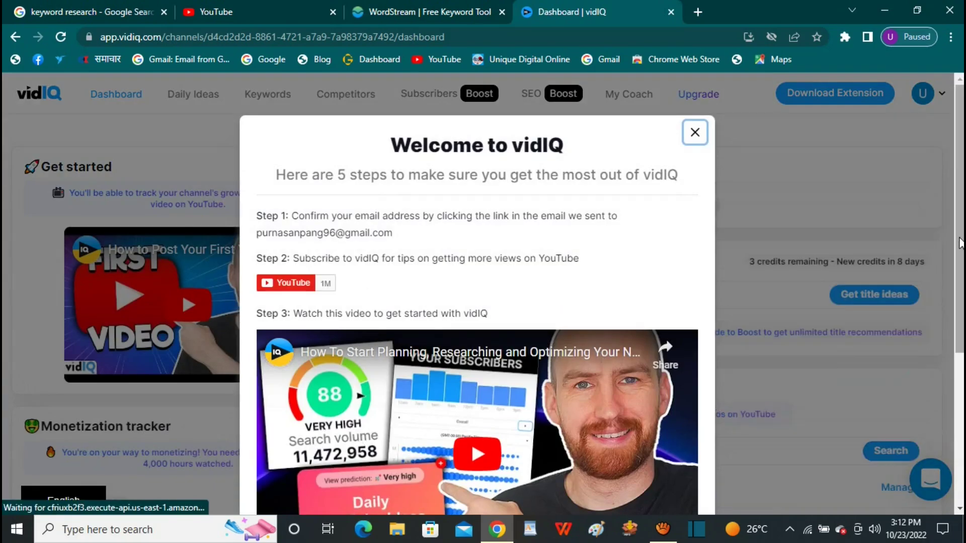
scroll(822, 286, down, 3)
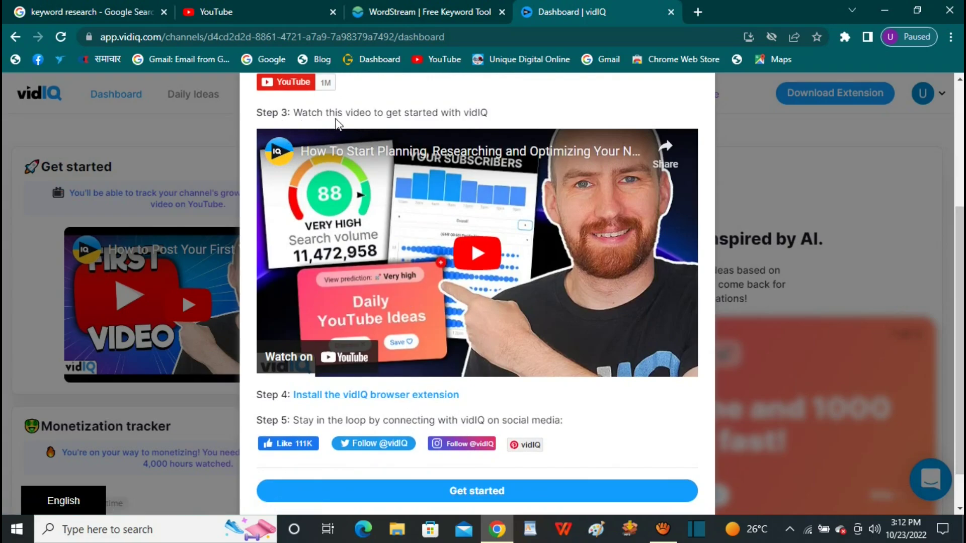
click(472, 493)
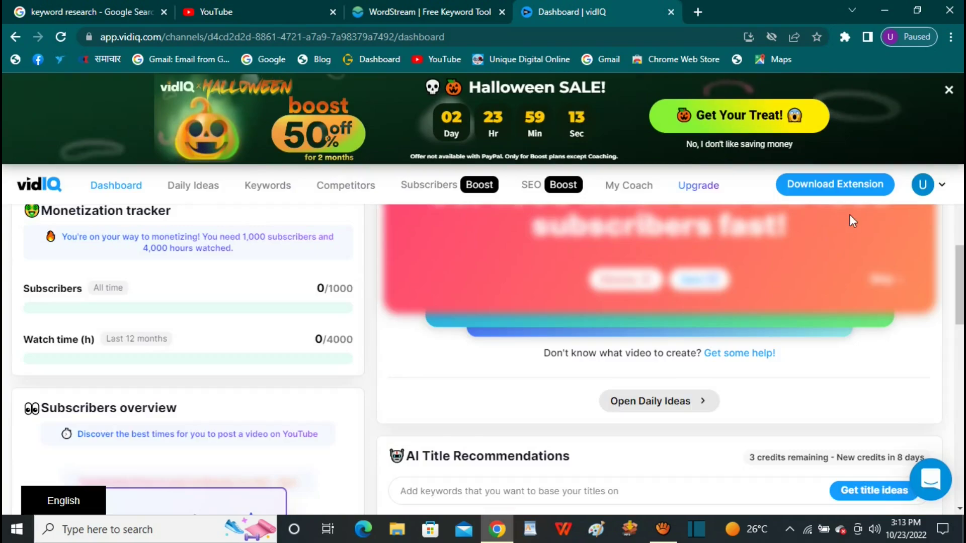
Install the vidIQ Vision extension from the Chrome Web Store via 'Add to Chrome' and 'Add extension'.
click(826, 192)
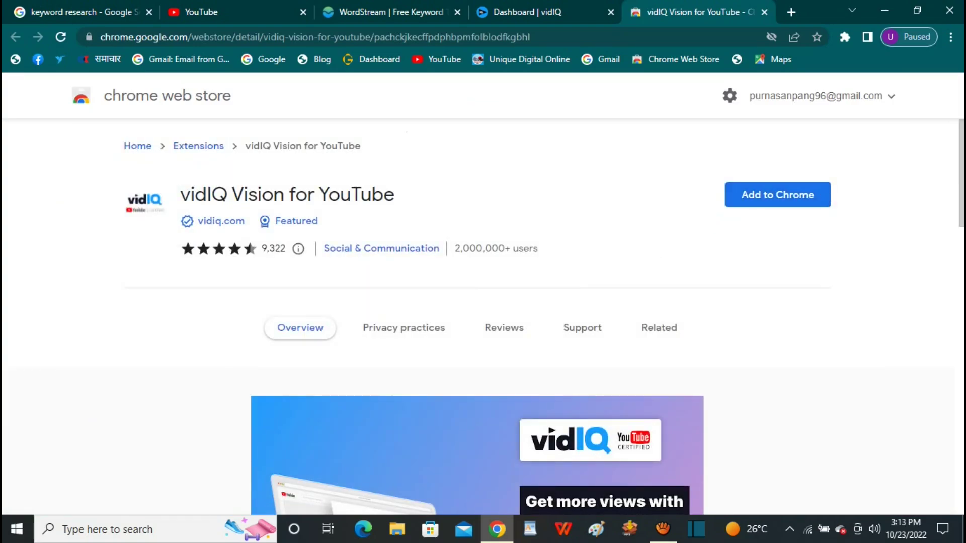
drag(959, 175, 940, 122)
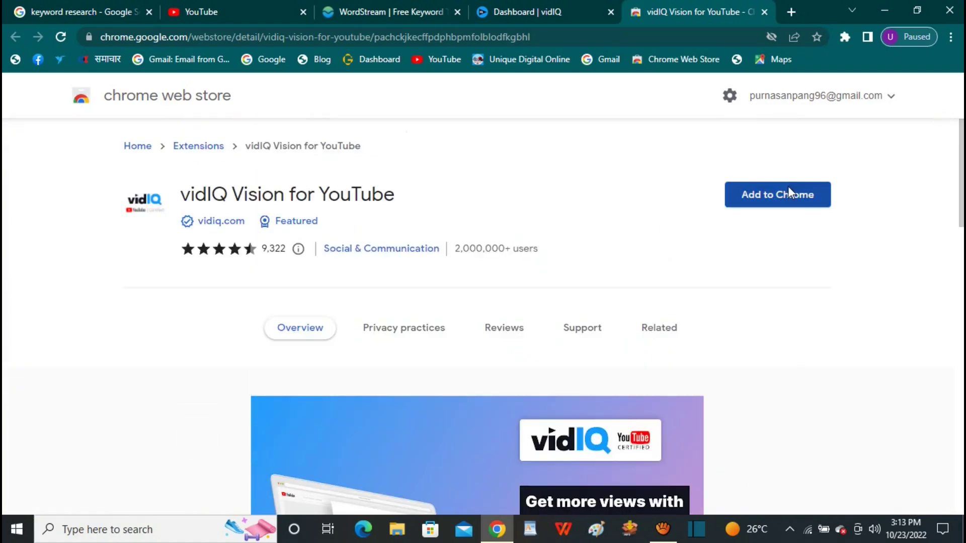
click(779, 198)
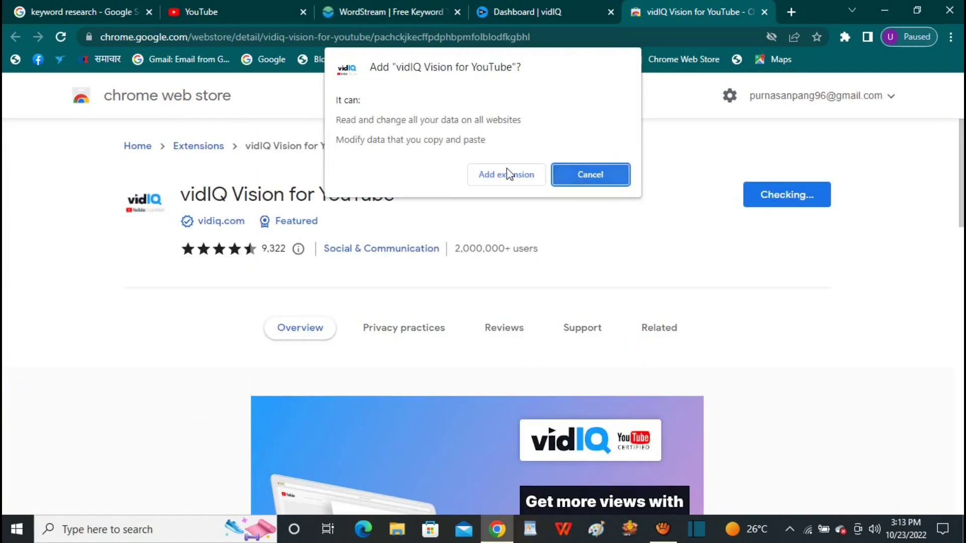
click(506, 176)
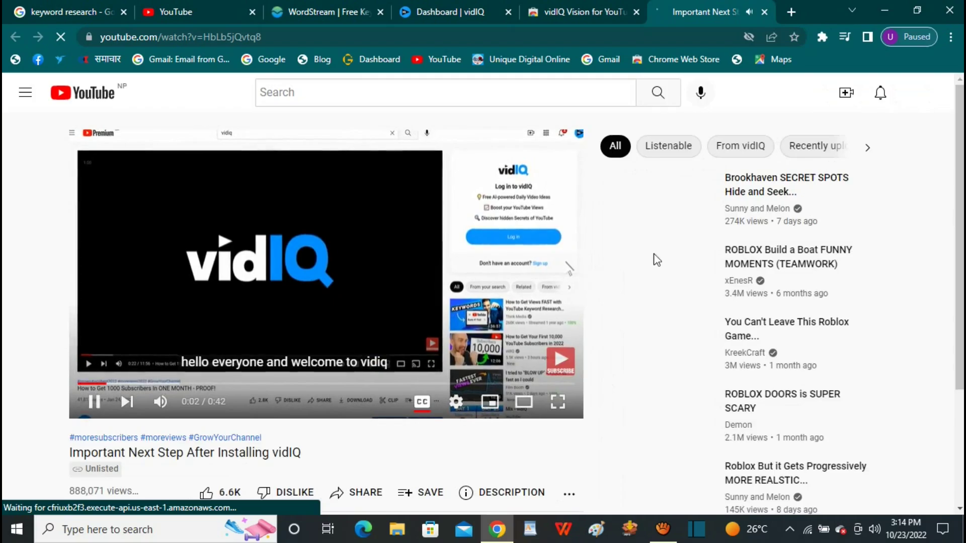
Subscribe to the vidIQ channel and like its video.
scroll(723, 302, down, 3)
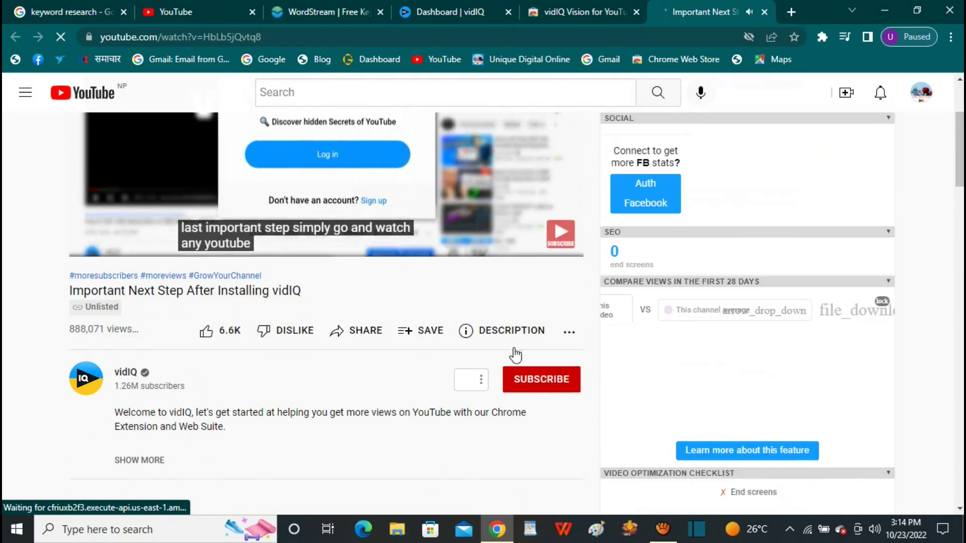
click(530, 382)
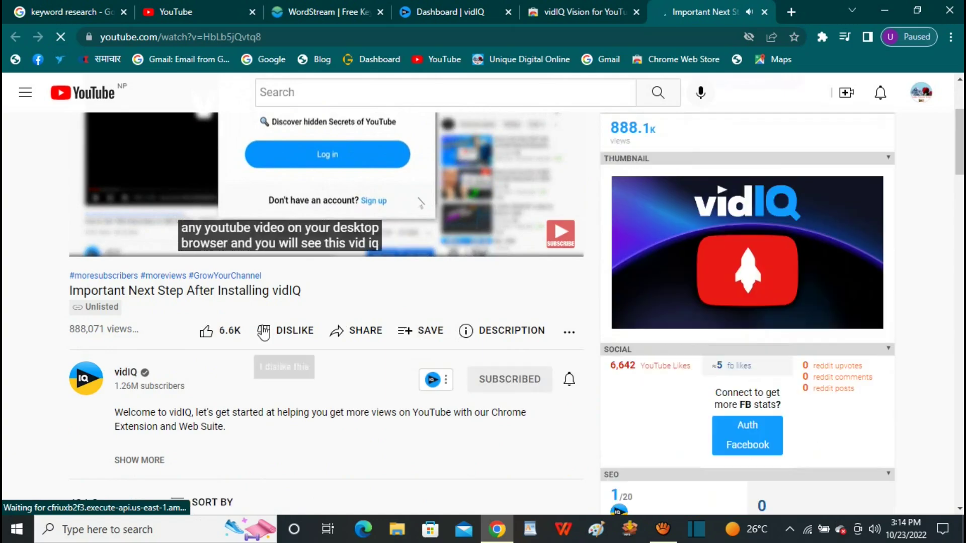
click(207, 333)
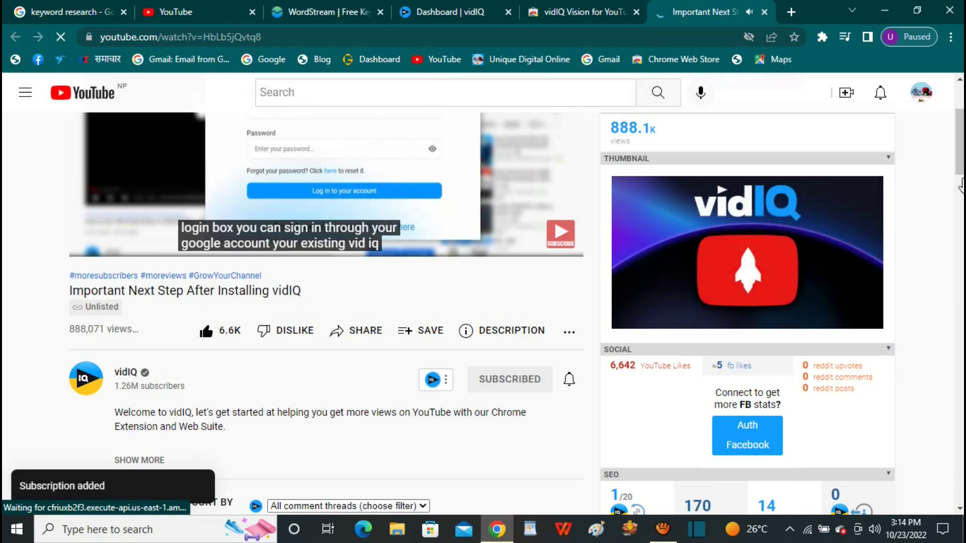
drag(960, 167, 957, 121)
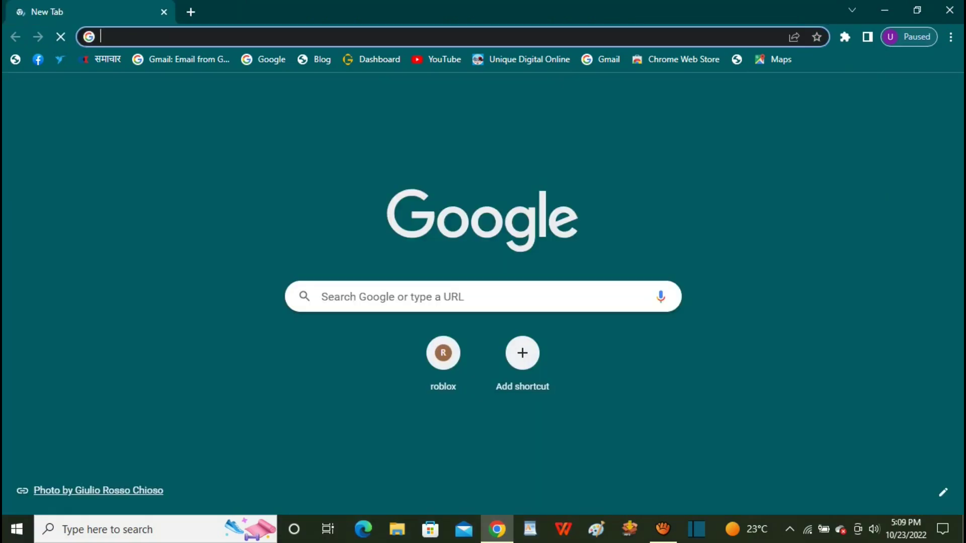
text(www)
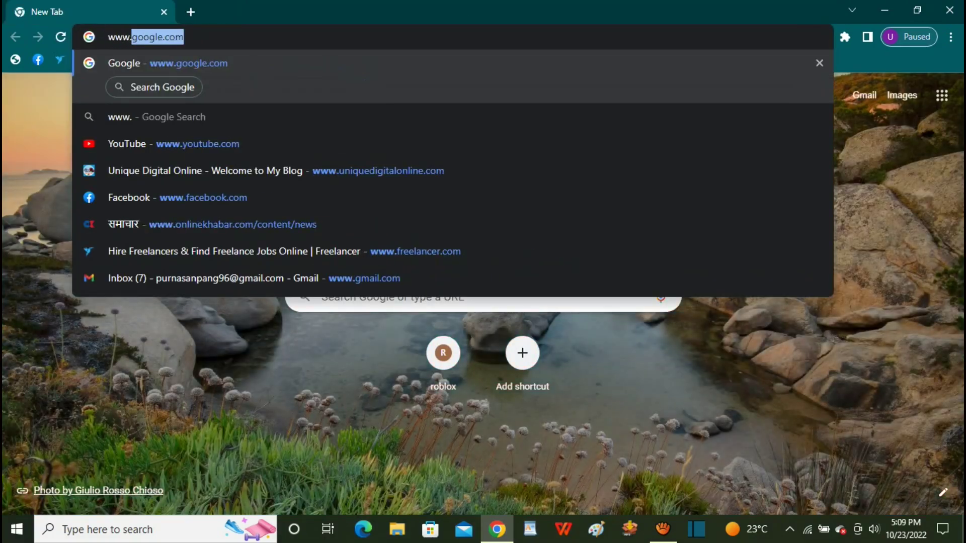
text(.tub)
key(Return)
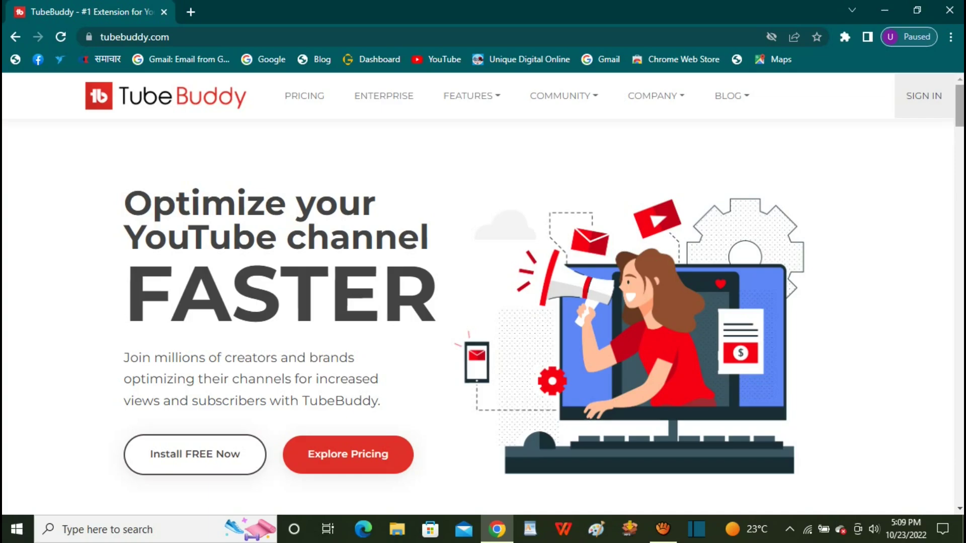
Scroll down through the TubeBuddy homepage features and back up toward the top.
scroll(483, 301, down, 6)
scroll(483, 301, down, 2)
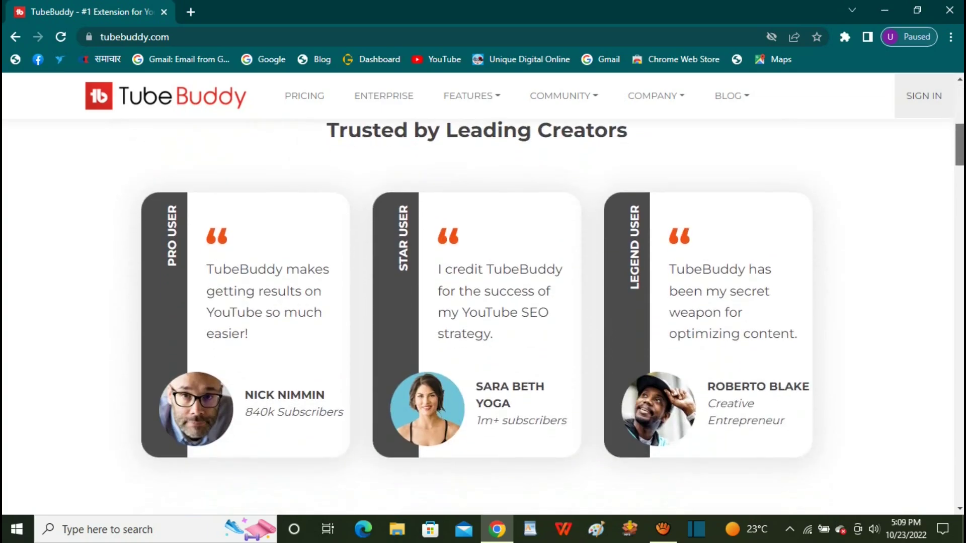
scroll(483, 301, down, 2)
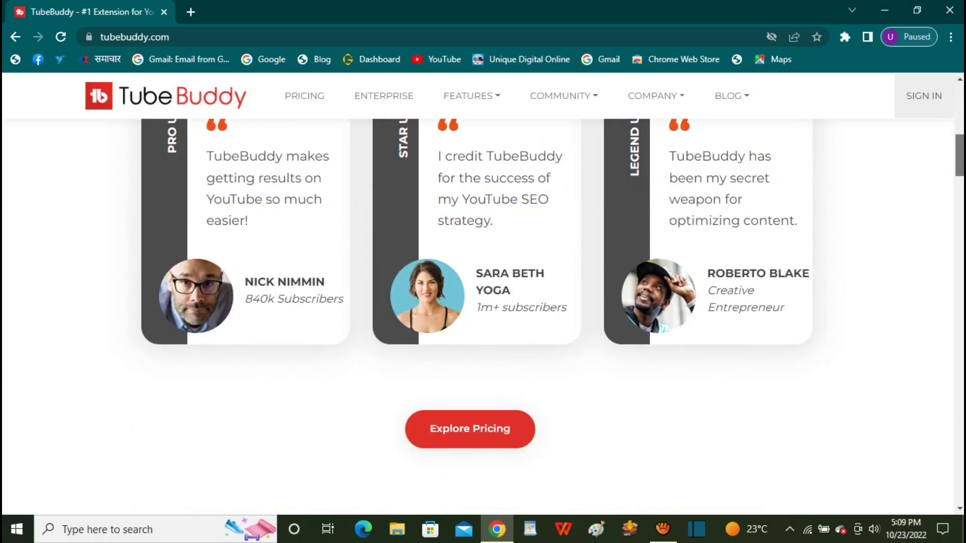
scroll(483, 302, down, 3)
scroll(483, 302, down, 5)
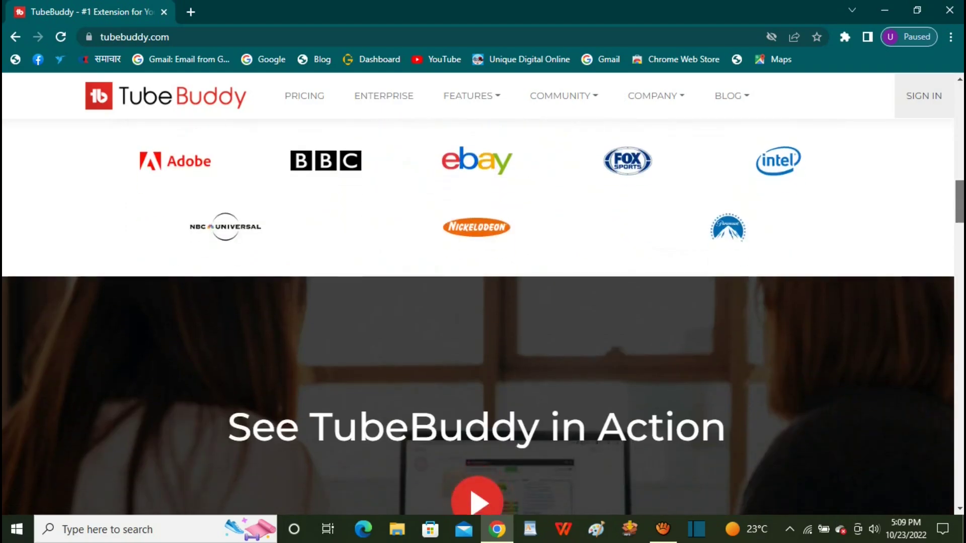
scroll(483, 301, down, 5)
scroll(483, 302, down, 11)
scroll(483, 302, up, 6)
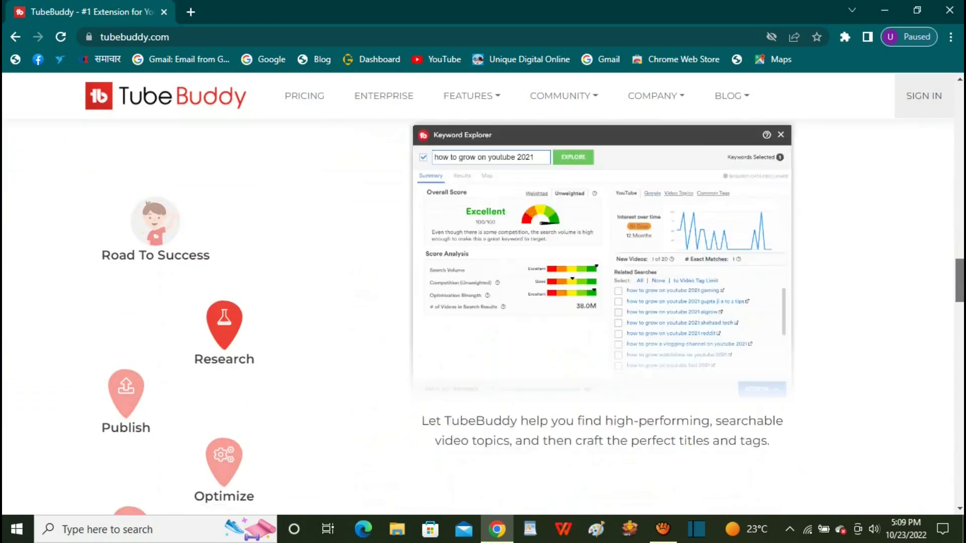
scroll(483, 302, down, 20)
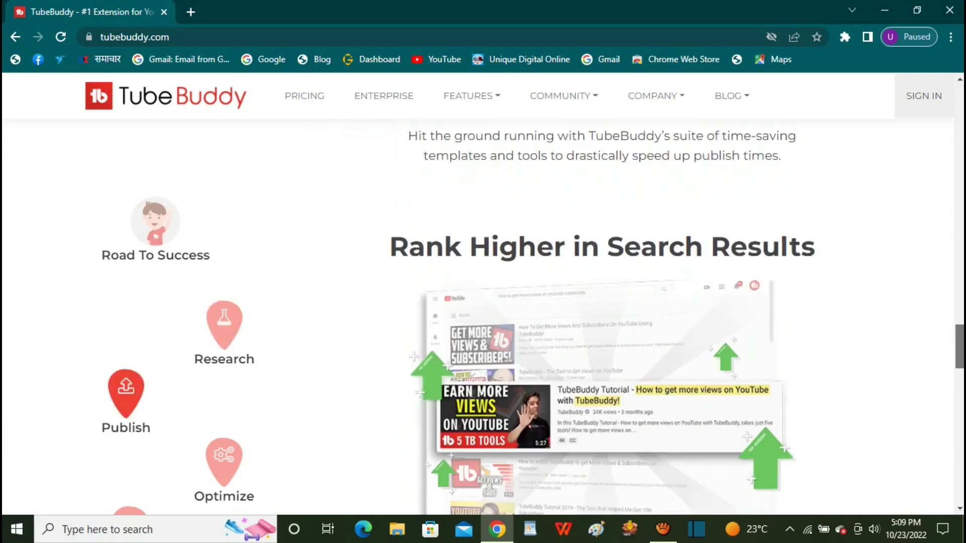
scroll(483, 301, down, 15)
scroll(483, 302, up, 1)
scroll(483, 302, up, 5)
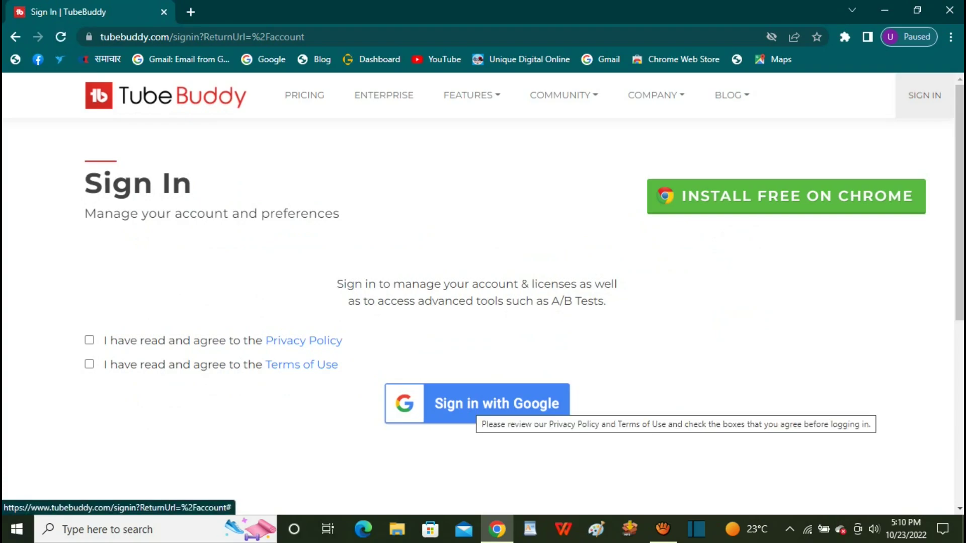
Choose 'Install Free on Chrome' and confirm adding the TubeBuddy extension.
click(785, 196)
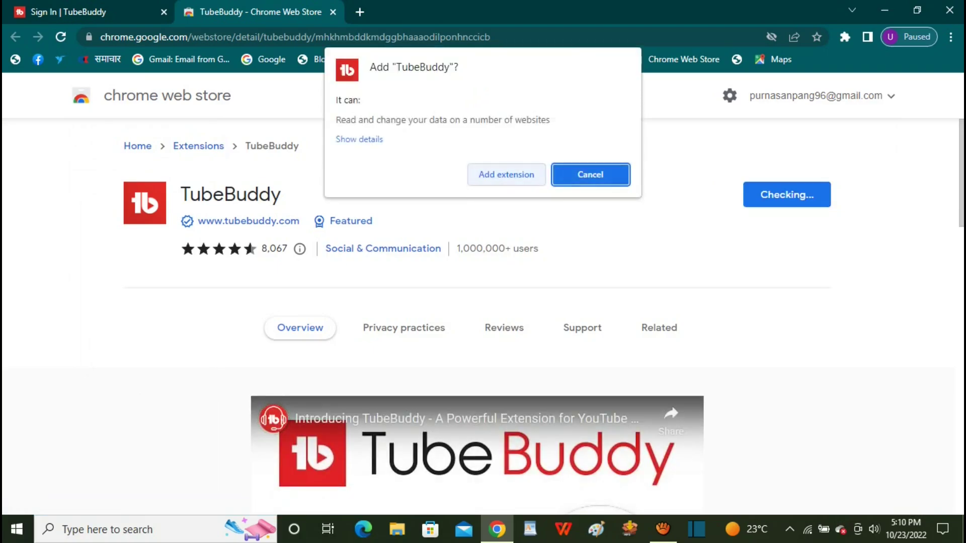
click(506, 174)
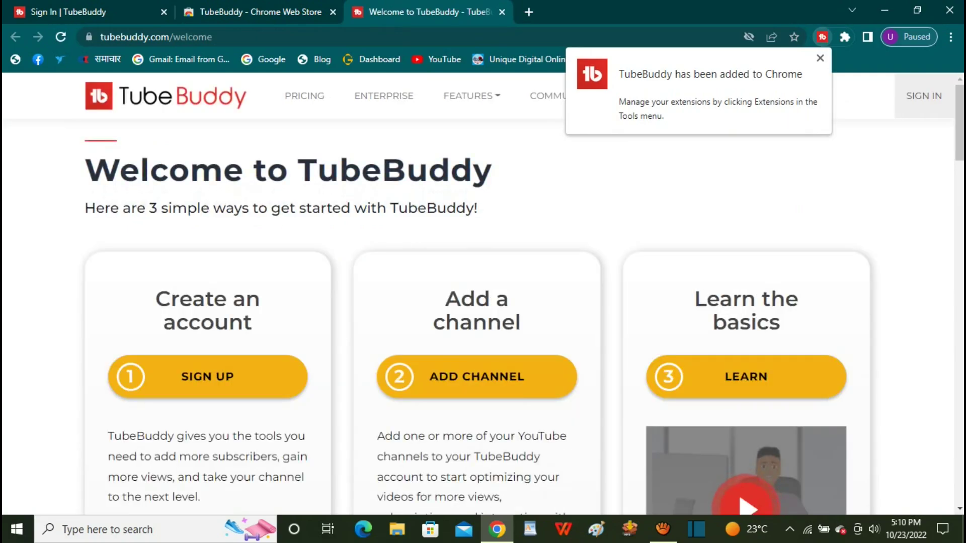
Scroll down TubeBuddy's welcome page and go to SIGN UP to reach the Sign In page.
scroll(208, 252, down, 2)
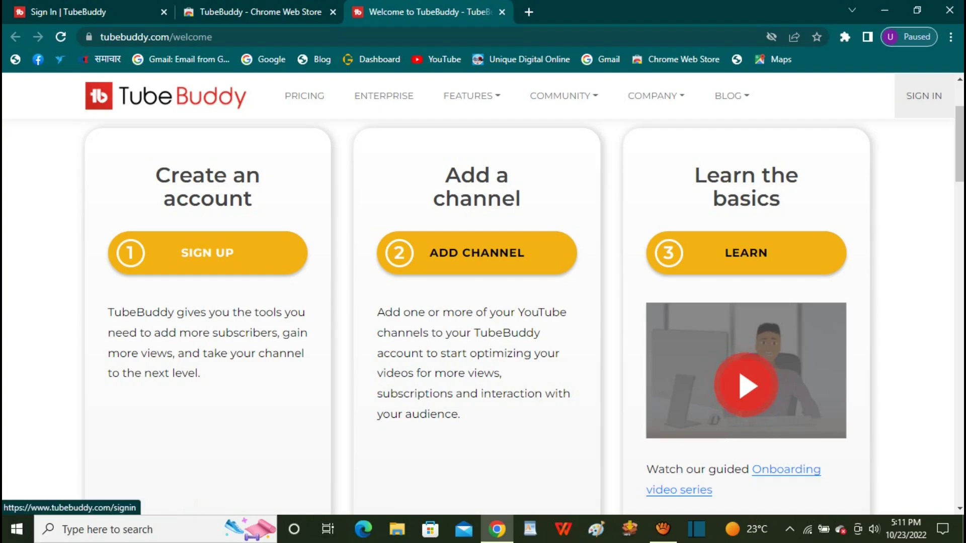
click(207, 253)
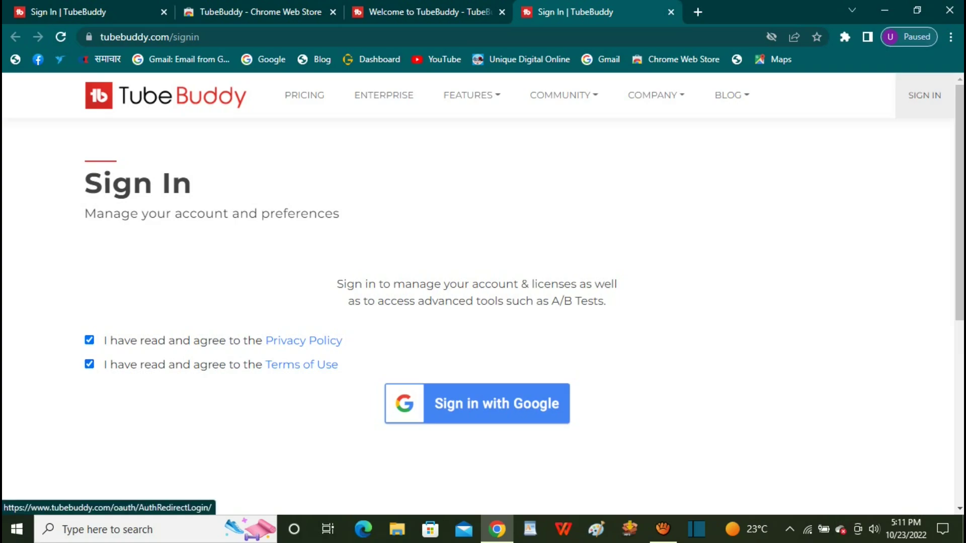
Sign in to TubeBuddy with the Google account and allow it to access the YouTube account.
click(477, 404)
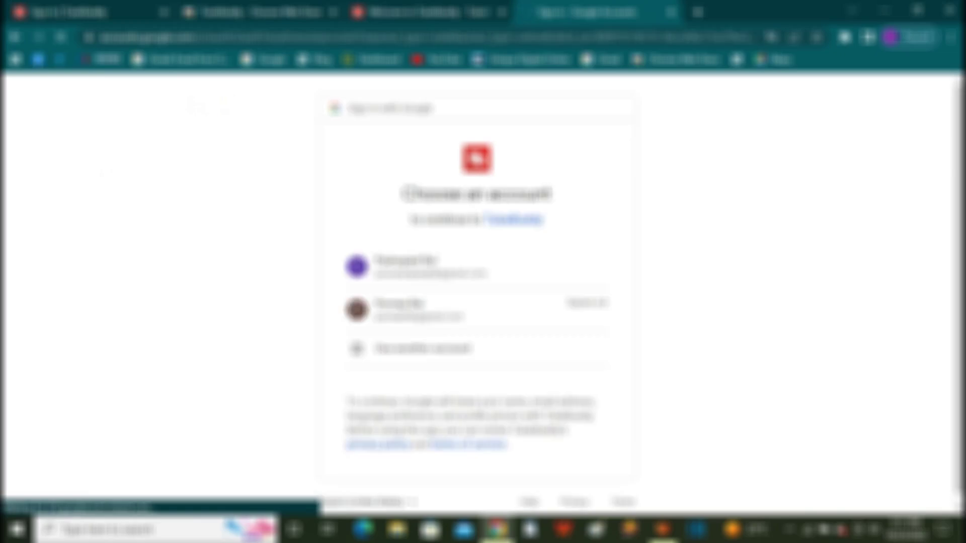
click(403, 267)
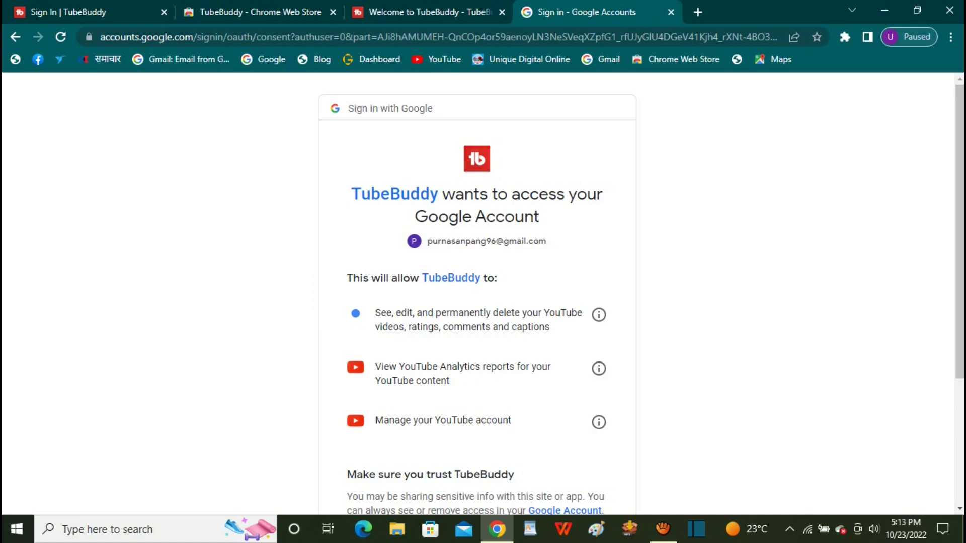
right_click(719, 221)
key(Escape)
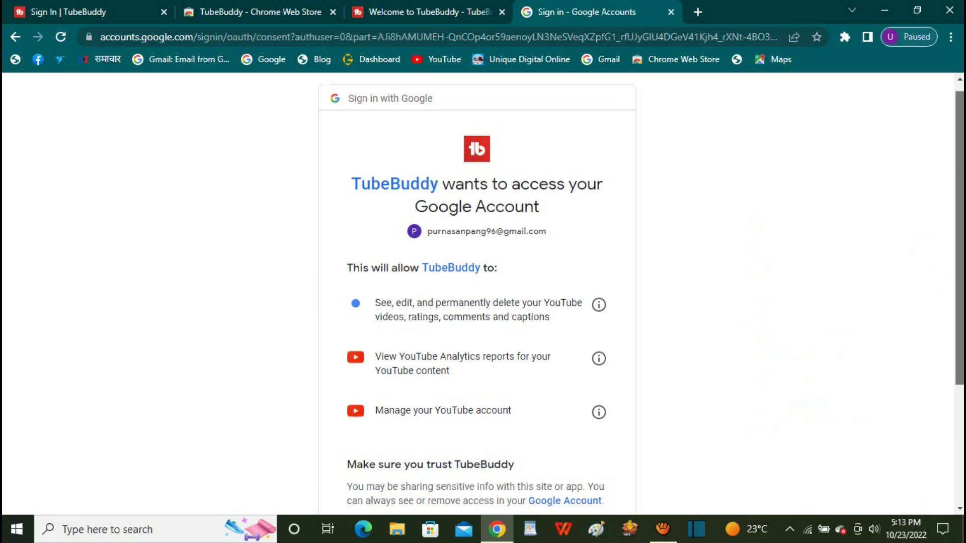
scroll(477, 295, down, 3)
scroll(477, 295, down, 1)
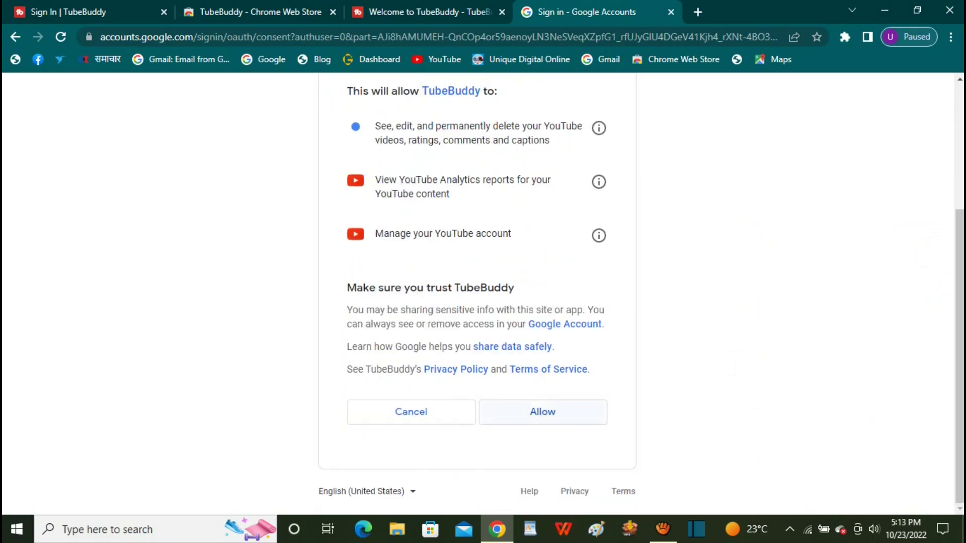
click(542, 411)
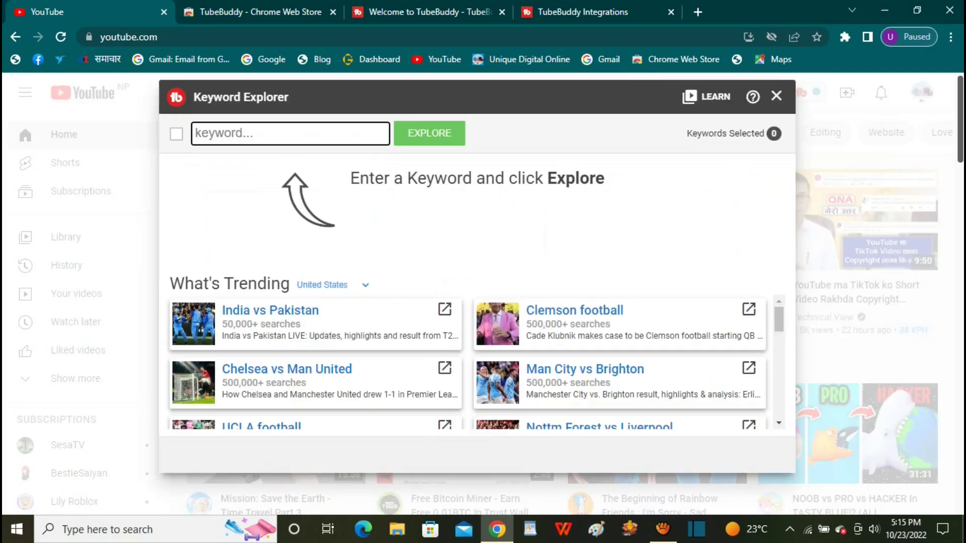
Explore 'how to get subscriber free' in Keyword Explorer and review its Excellent 88/100 score.
text(how to sun)
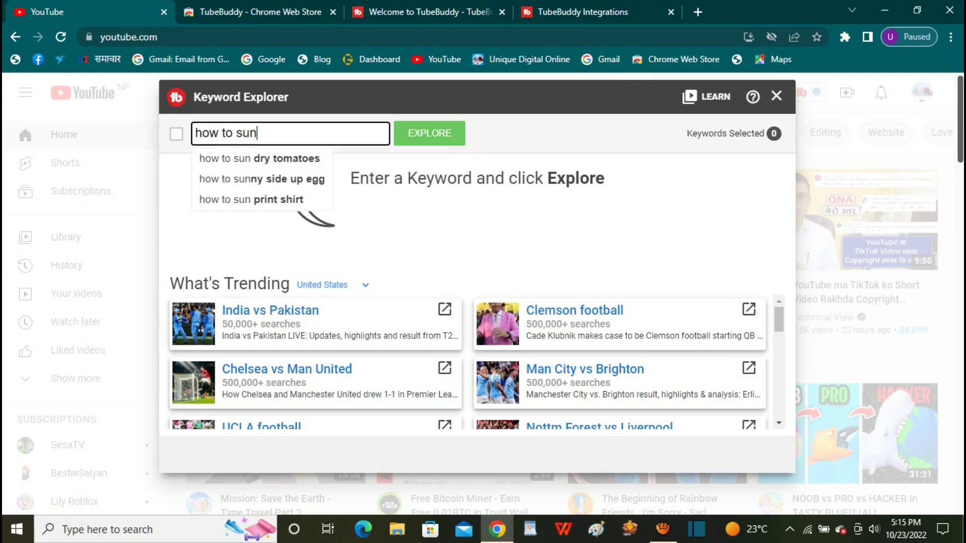
key(BackSpace)
key(BackSpace)
key(BackSpace)
text(ge)
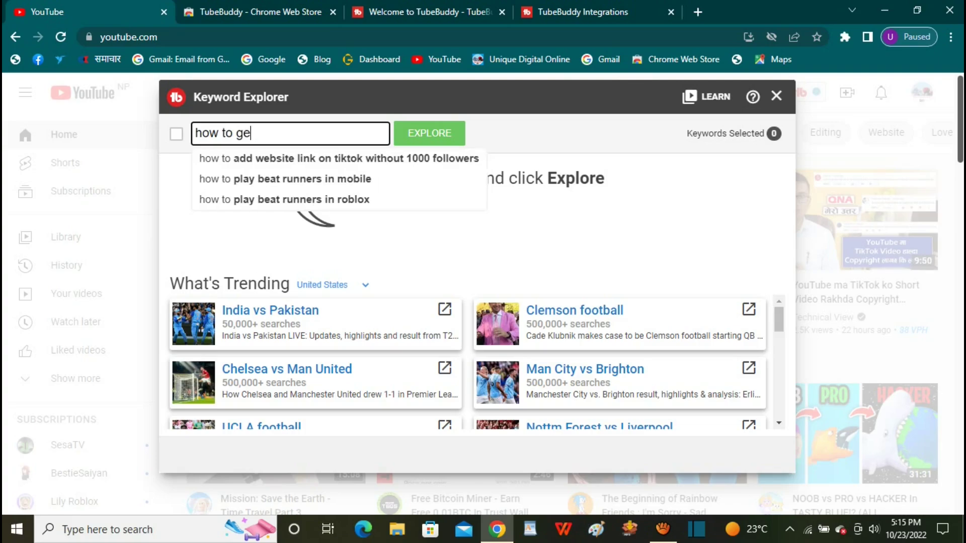
text(t su)
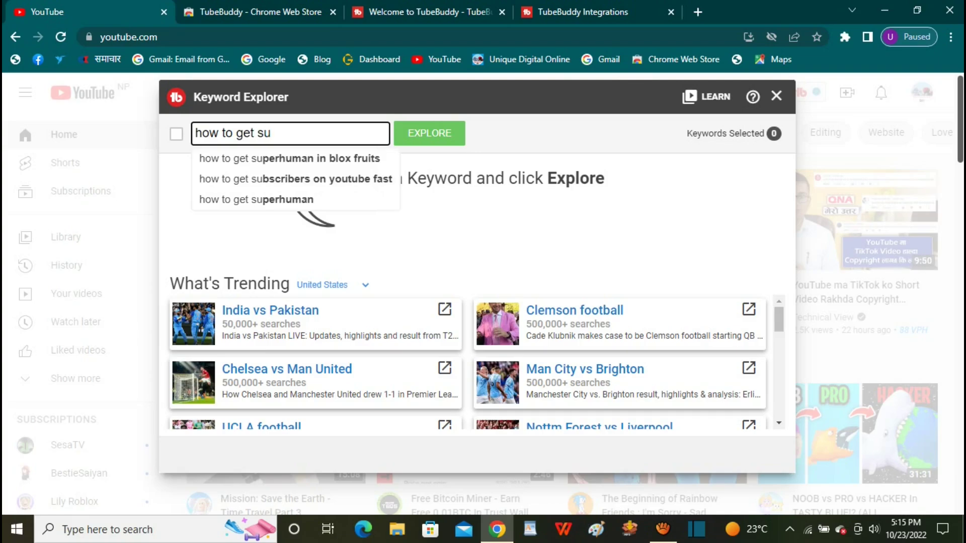
text(bscriber free)
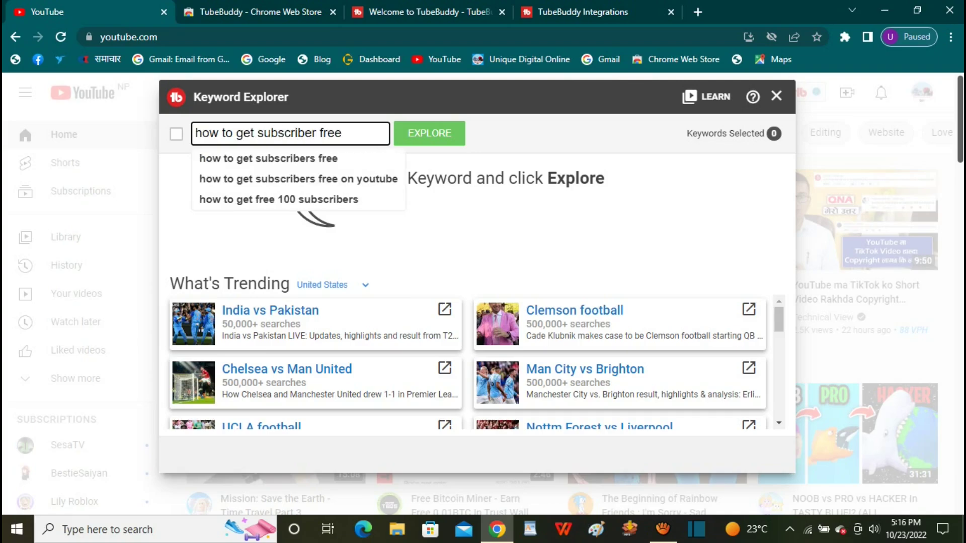
key(Return)
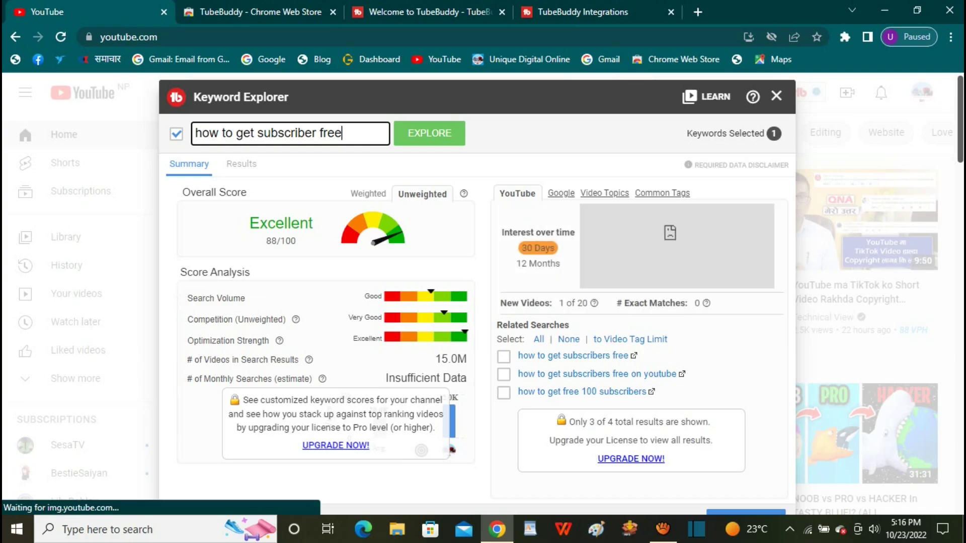
right_click(233, 94)
drag(193, 341, 355, 338)
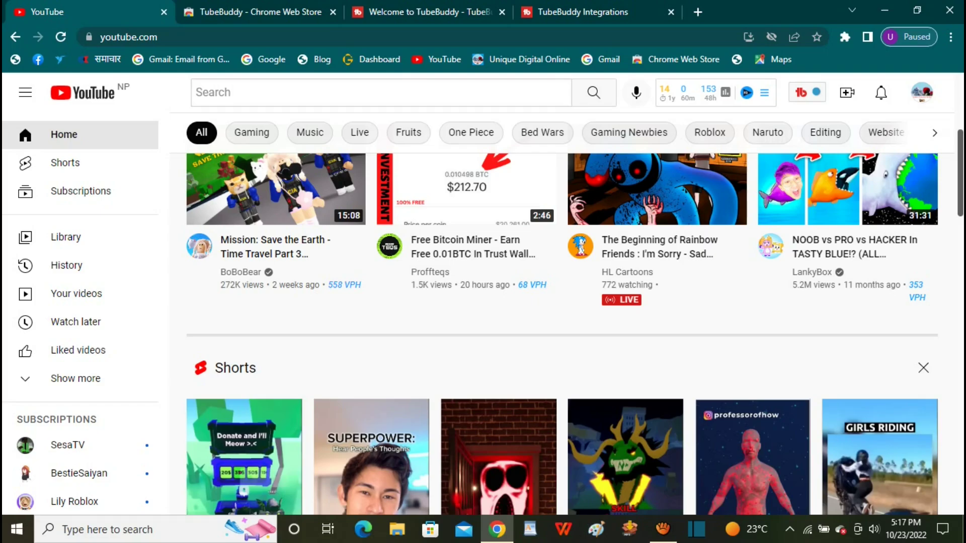
Open Keyword Inspector from the vidIQ tools menu in the YouTube header.
click(764, 93)
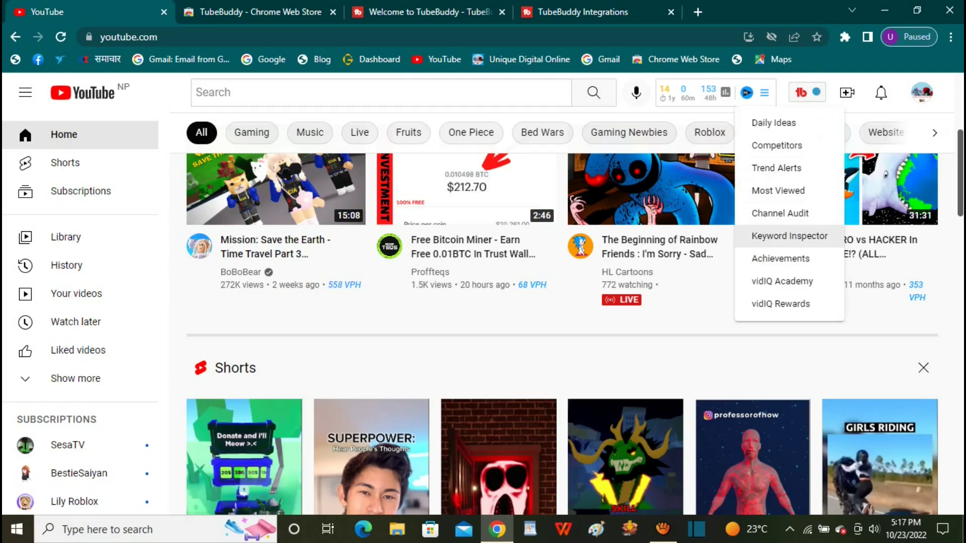
click(789, 236)
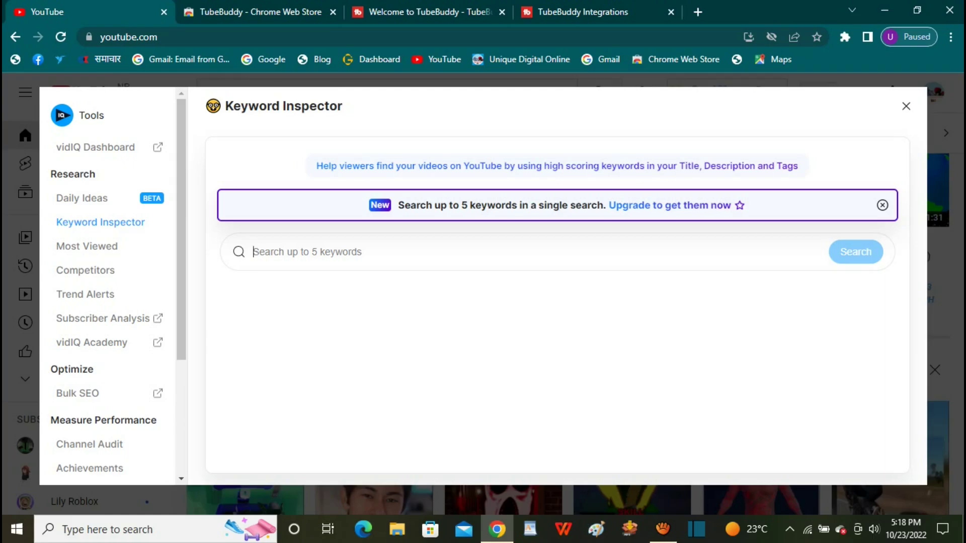
Search 'get more subscribers' in Keyword Inspector, review its score of 43, then close it.
text(get m)
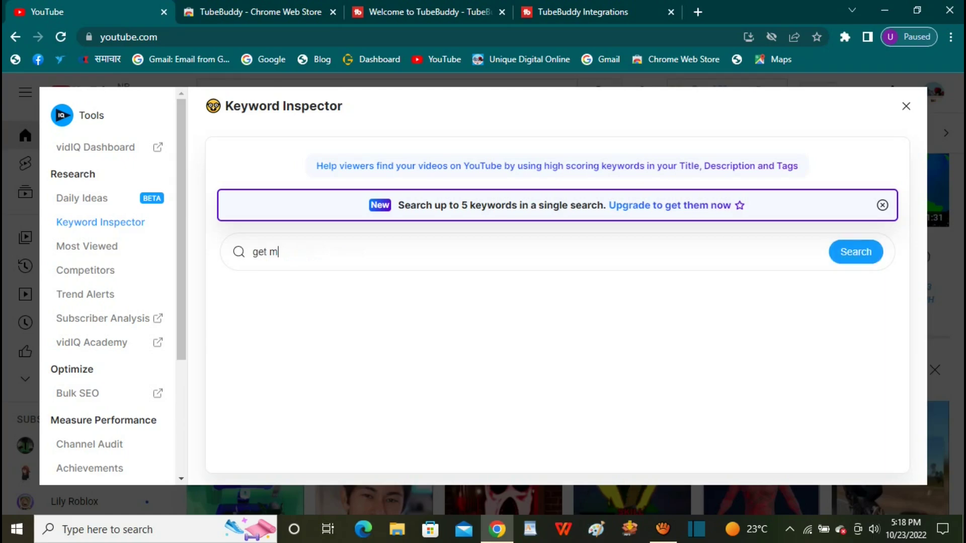
text(ore subscribers)
key(Return)
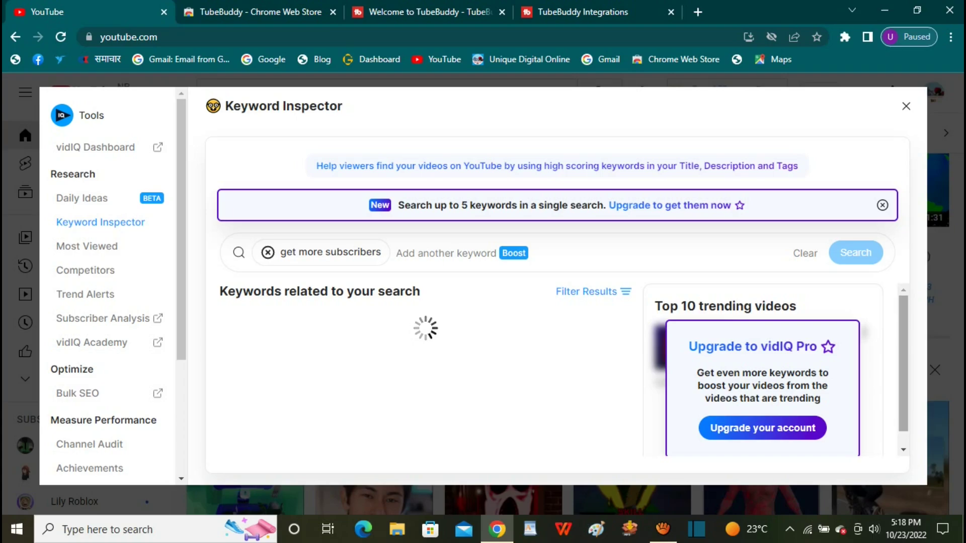
scroll(442, 369, down, 2)
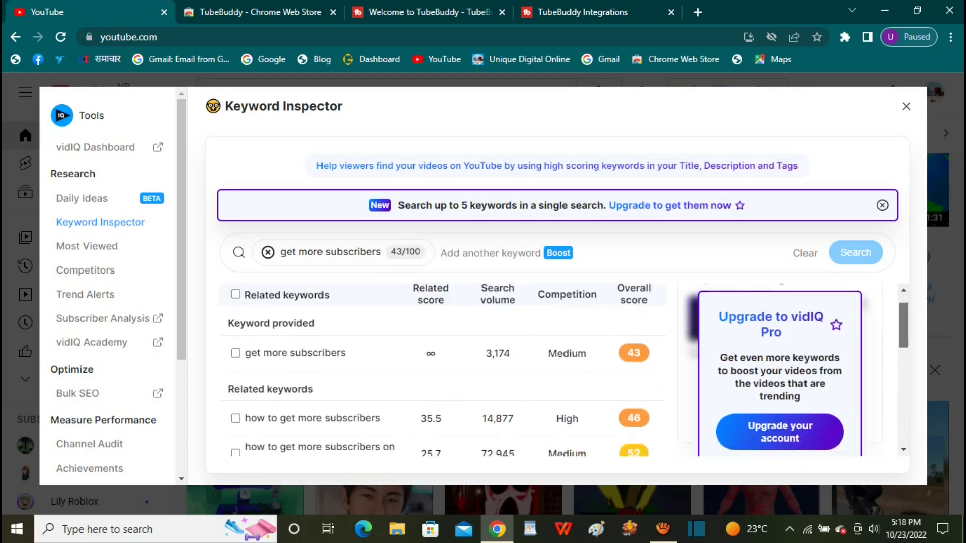
scroll(442, 370, up, 1)
scroll(443, 370, up, 1)
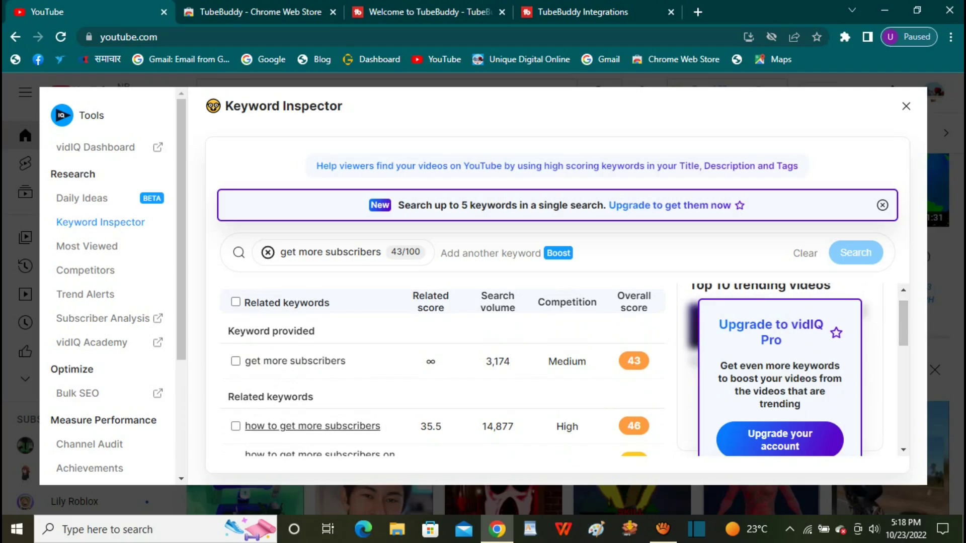
mouse_move(567, 427)
scroll(443, 370, down, 3)
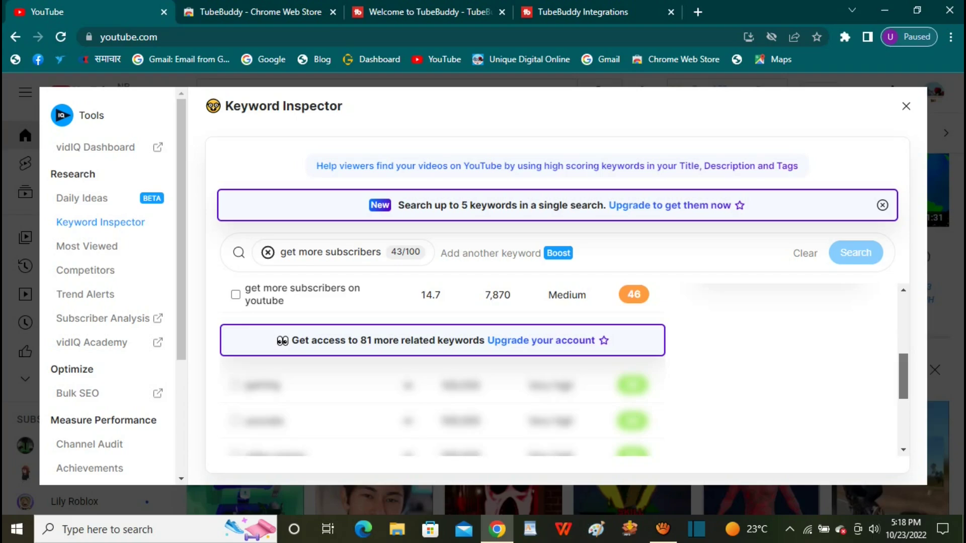
scroll(443, 370, down, 2)
scroll(443, 370, up, 5)
scroll(442, 369, down, 5)
scroll(443, 369, up, 5)
scroll(443, 370, up, 2)
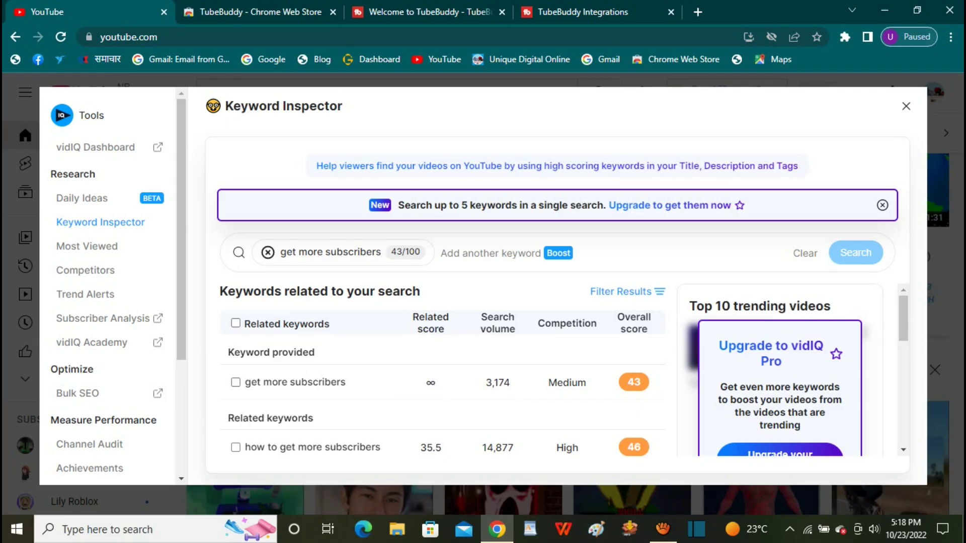
key(Escape)
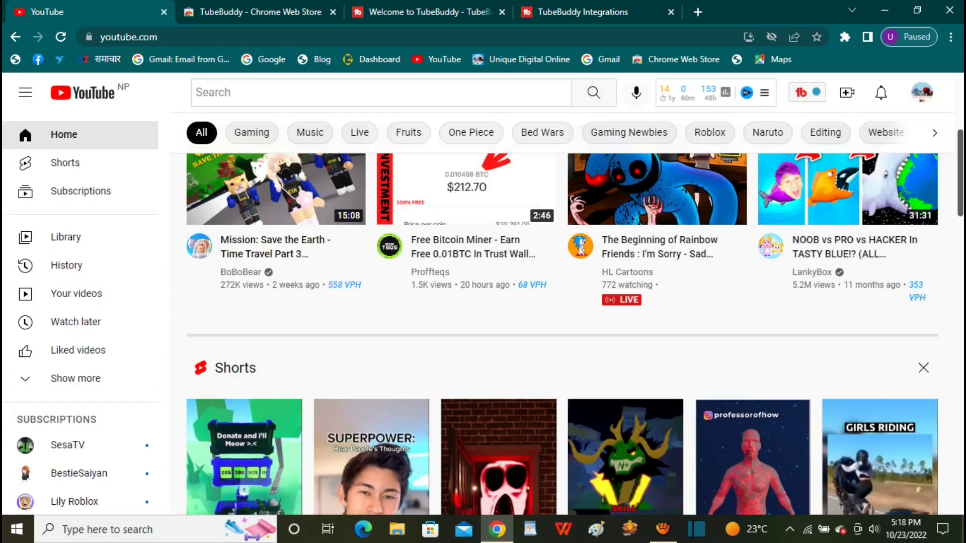
Open the channel's 'Free Subscribers' video from the YouTube account menu.
right_click(733, 134)
key(Escape)
scroll(733, 135, up, 5)
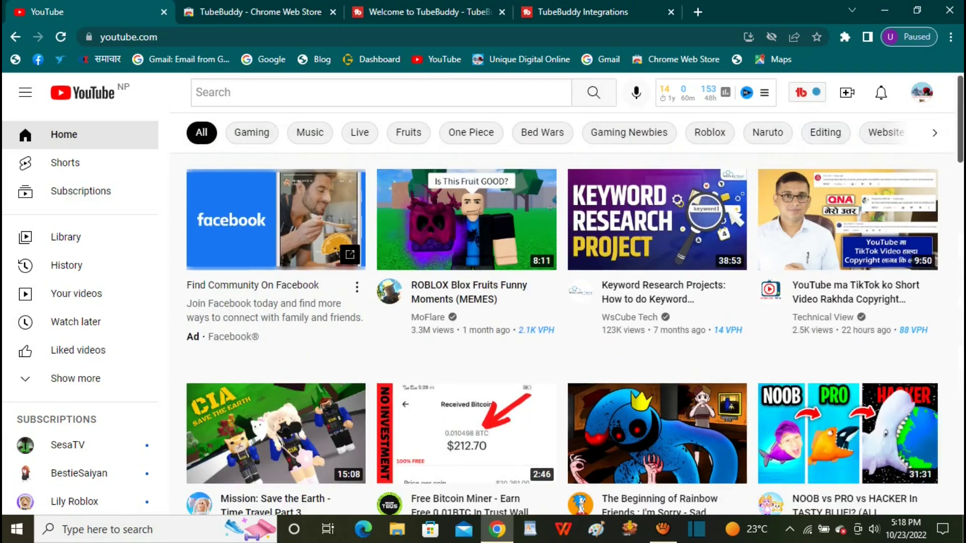
click(921, 92)
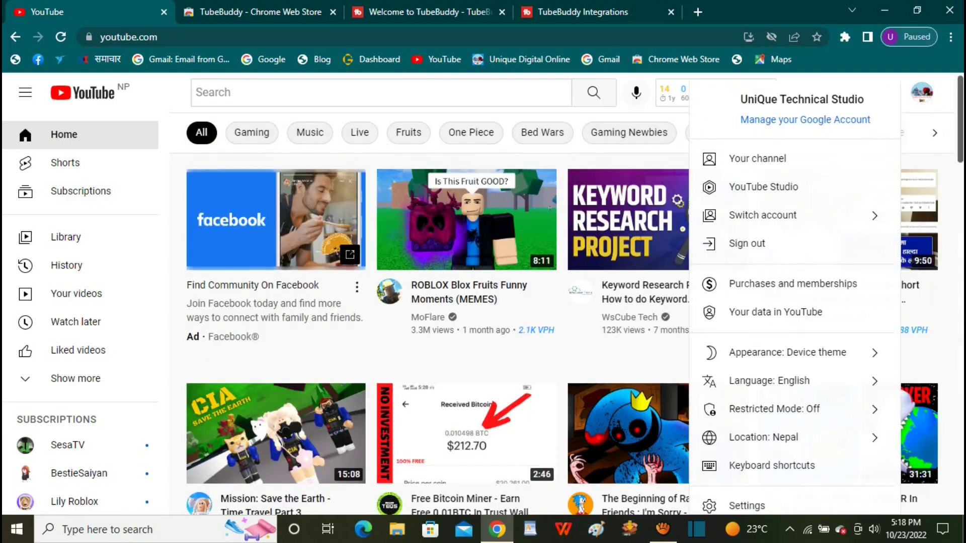
click(758, 159)
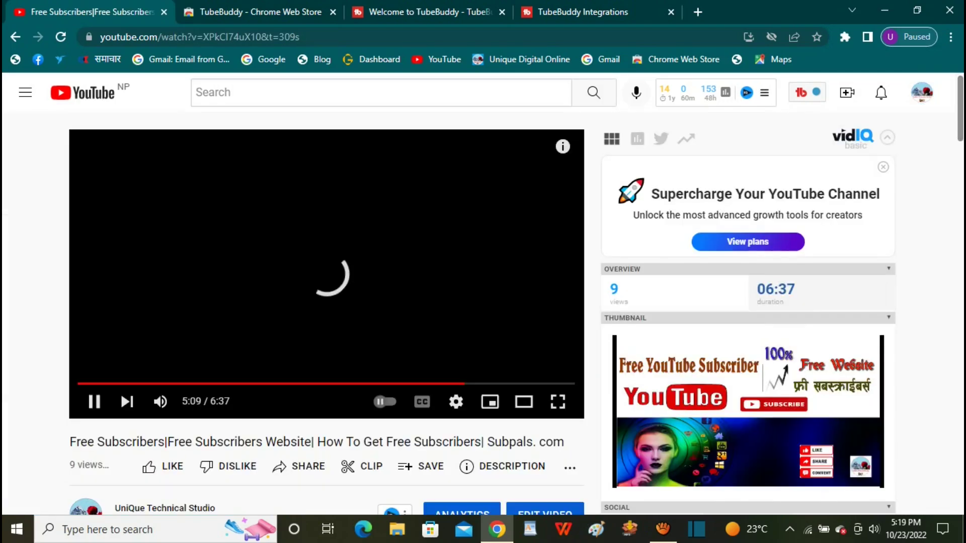
Scroll to vidIQ's sidebar to review the 43/100 SEO score and title and tag warnings.
scroll(327, 302, down, 7)
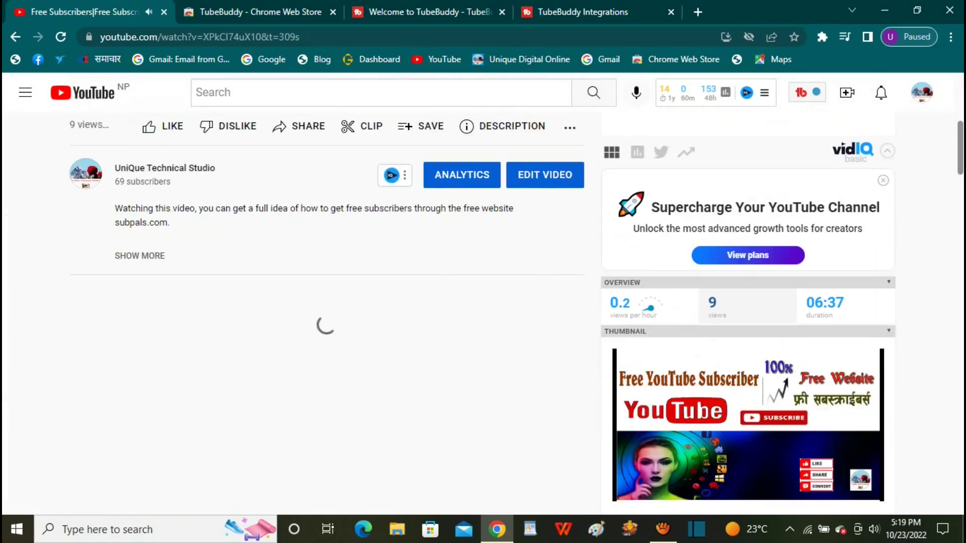
scroll(327, 302, down, 2)
scroll(327, 301, down, 6)
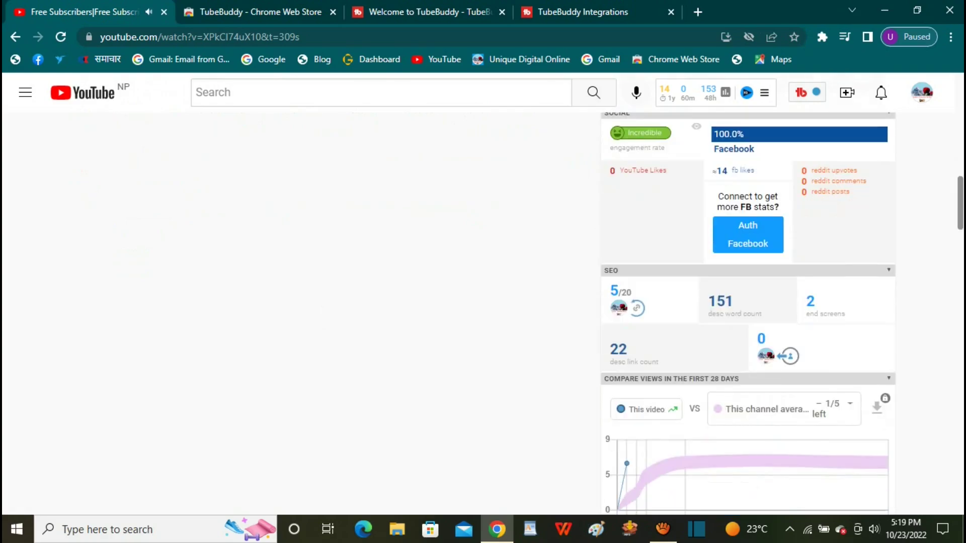
scroll(747, 312, up, 3)
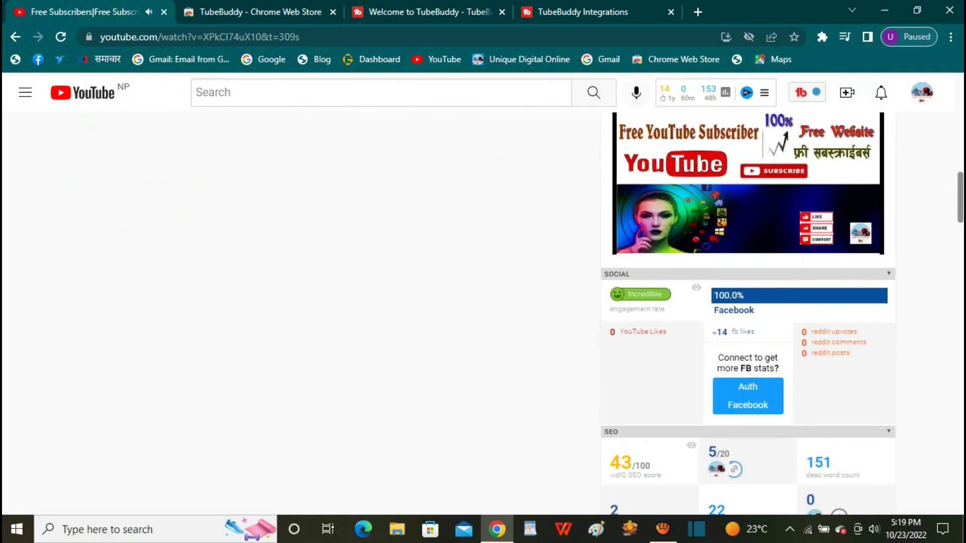
scroll(748, 312, down, 2)
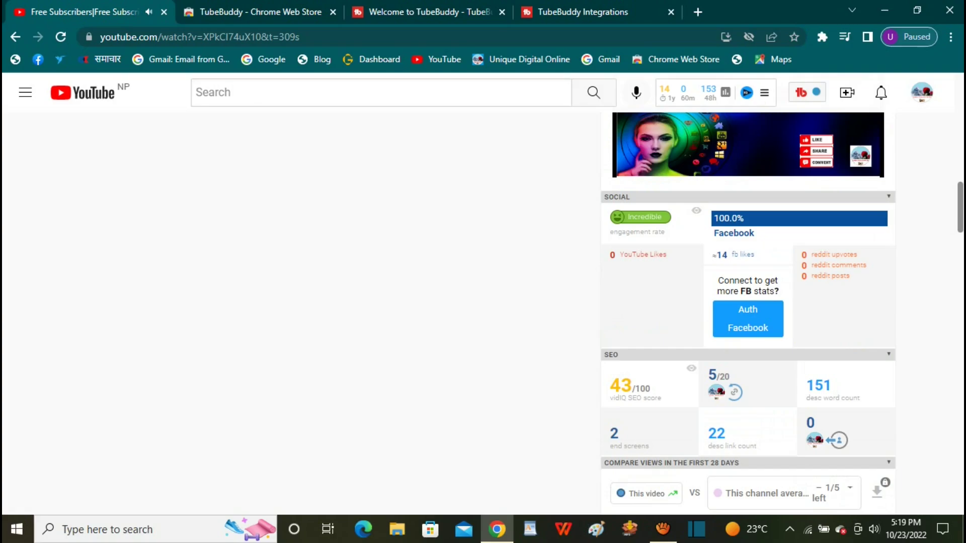
scroll(748, 312, down, 1)
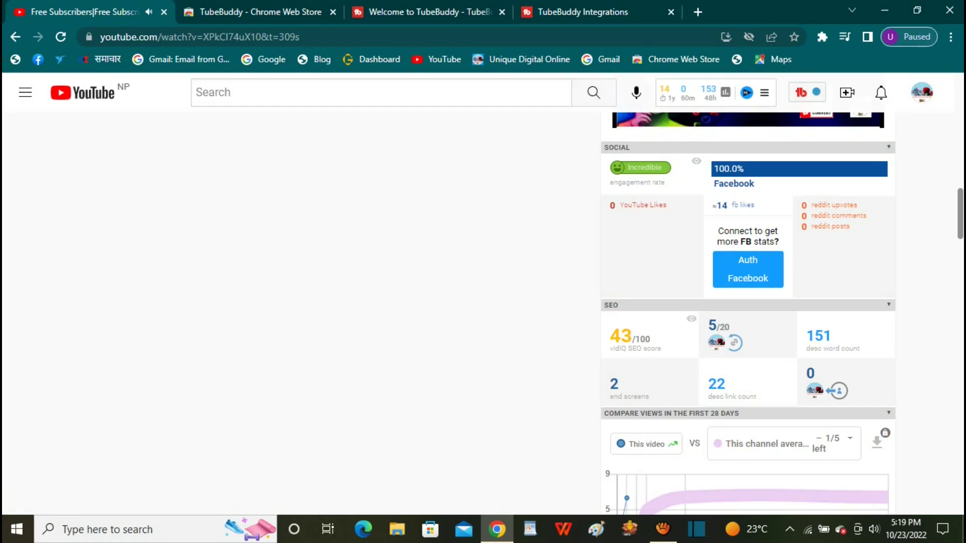
scroll(790, 476, down, 5)
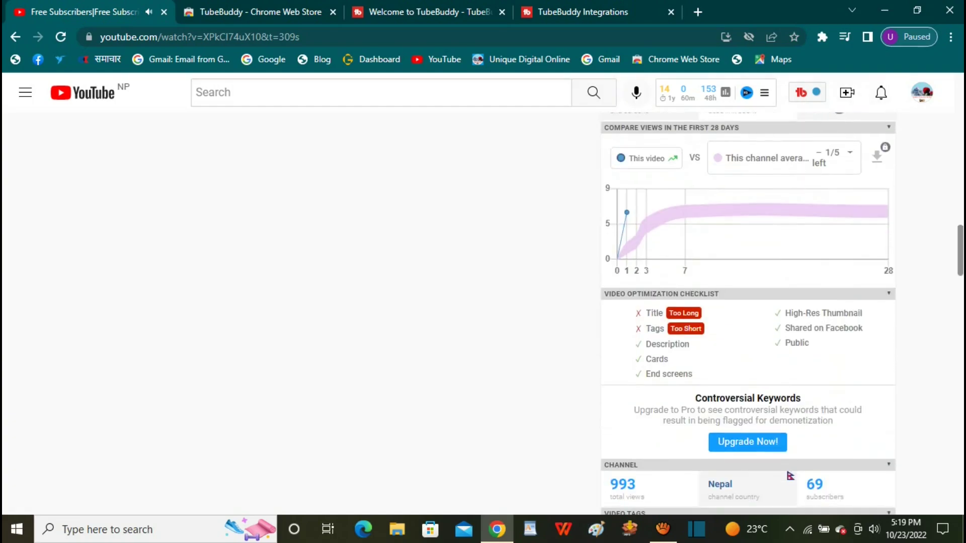